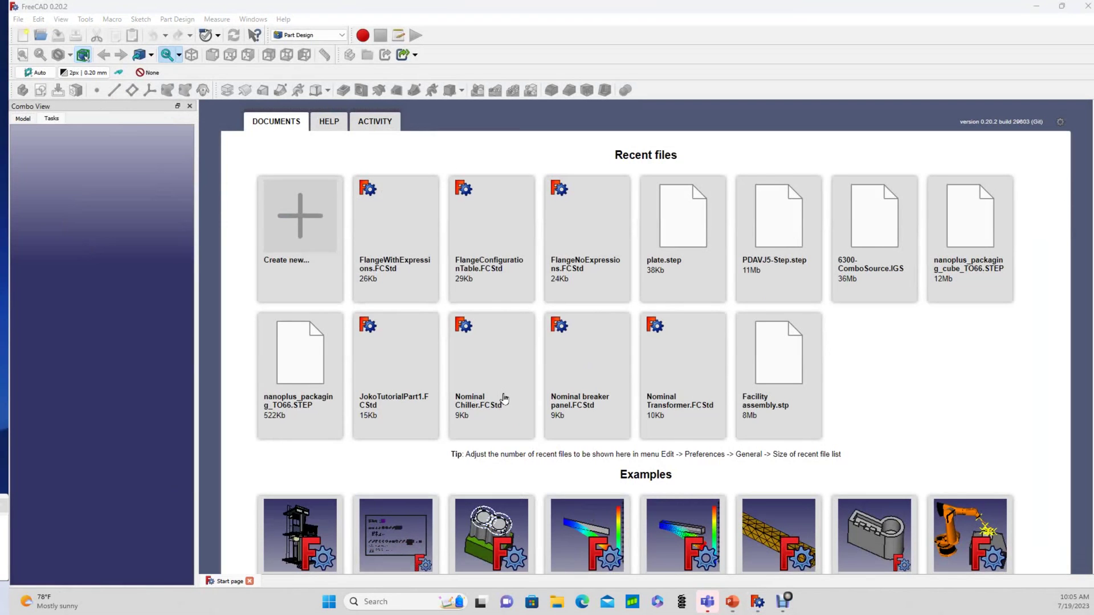
- Create a new empty document from the Start page
click(286, 229)
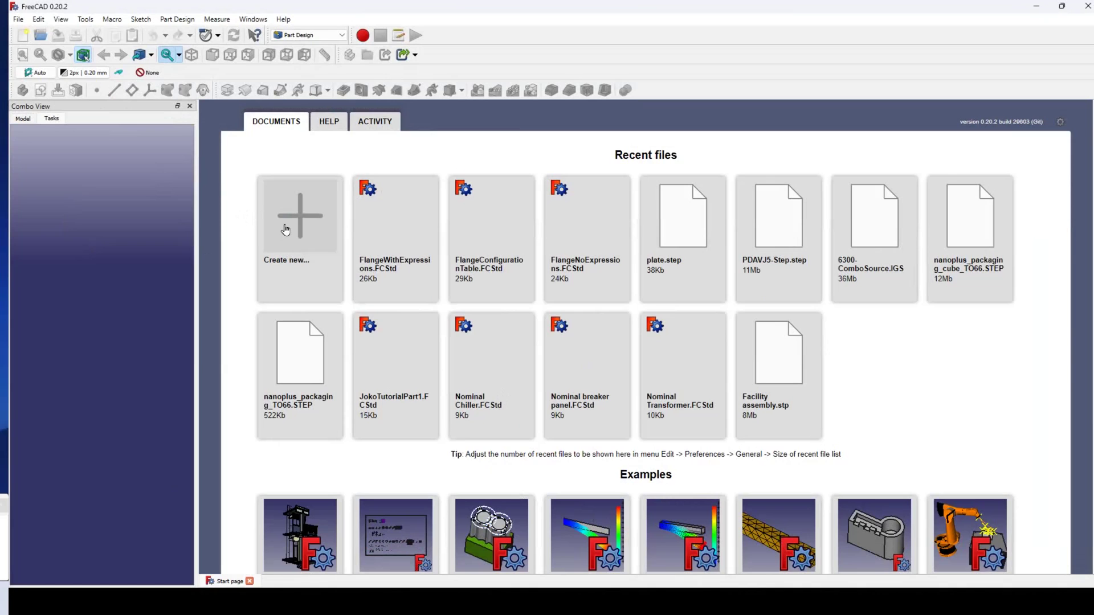
click(286, 230)
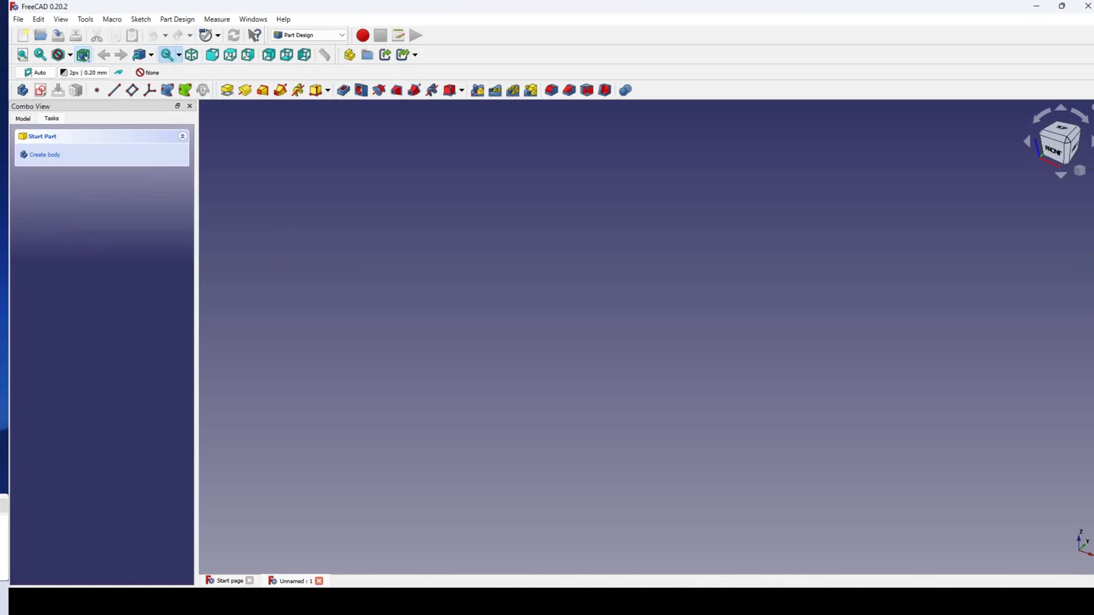
click(598, 330)
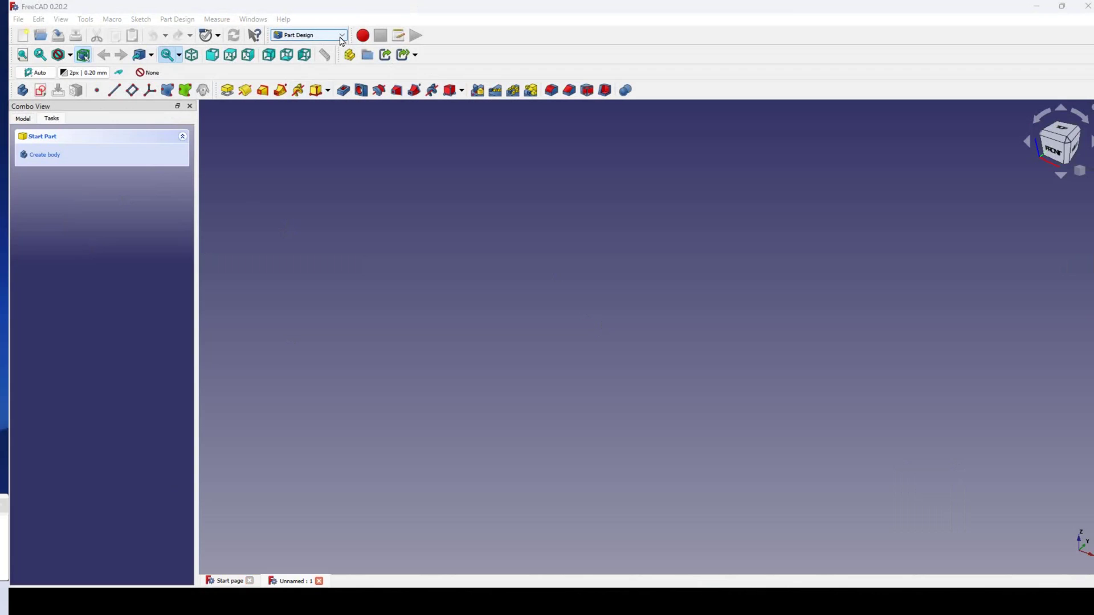
- Switch to the Part Design workbench and start a new sketch
click(342, 36)
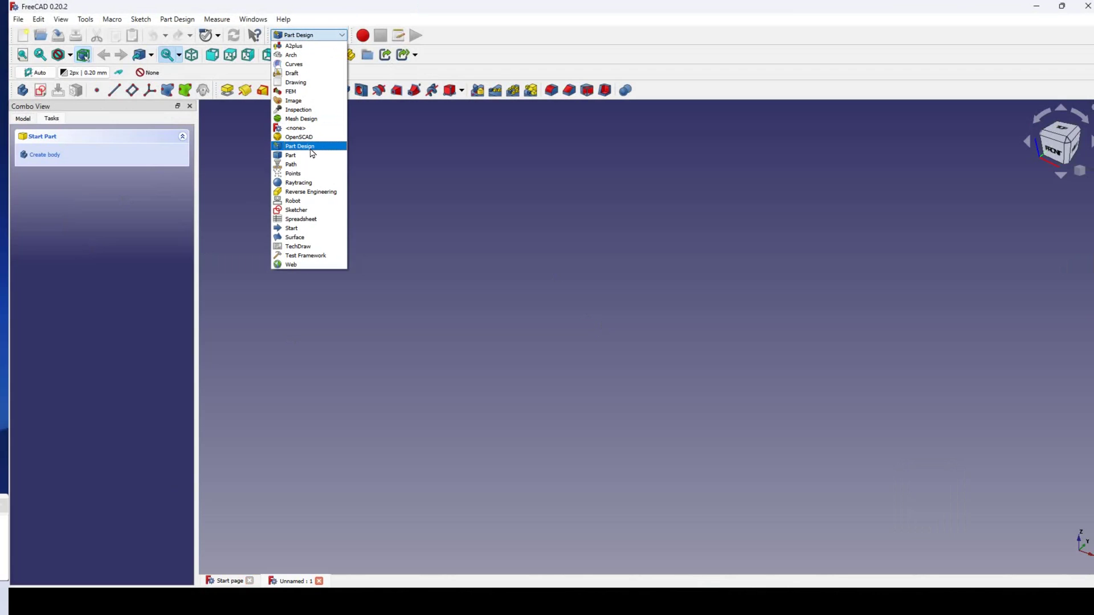
click(311, 150)
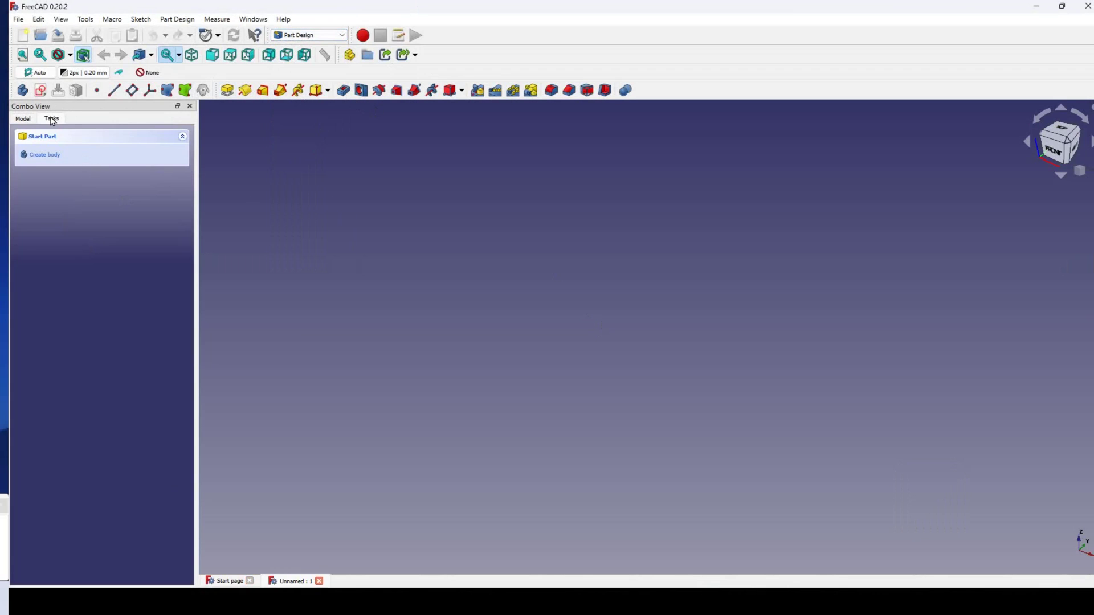
click(40, 90)
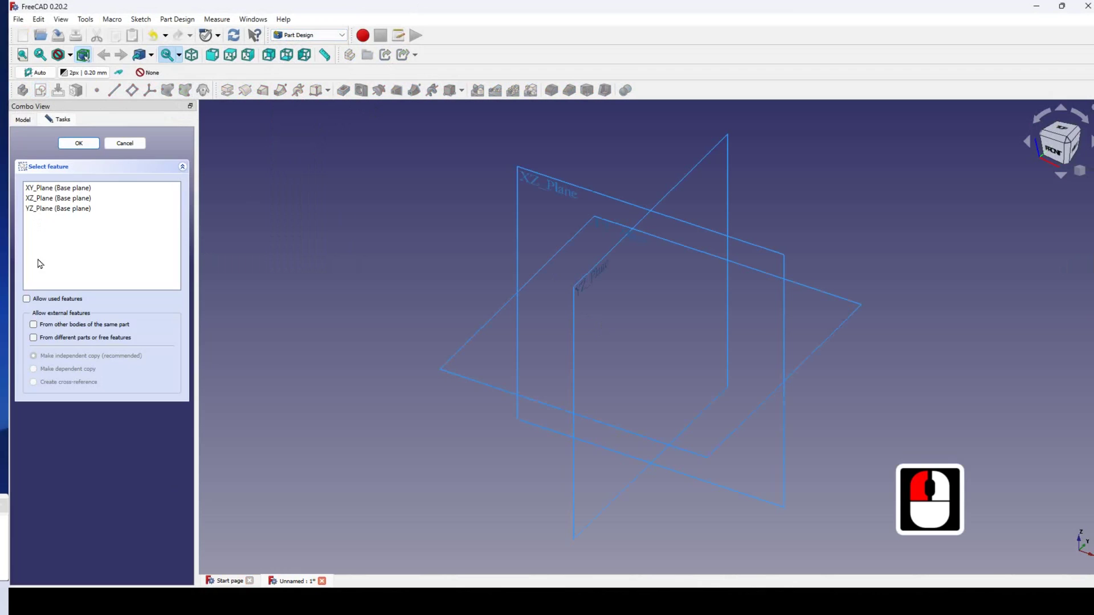
- Place the sketch on the XZ base plane and turn on construction mode
double_click(64, 198)
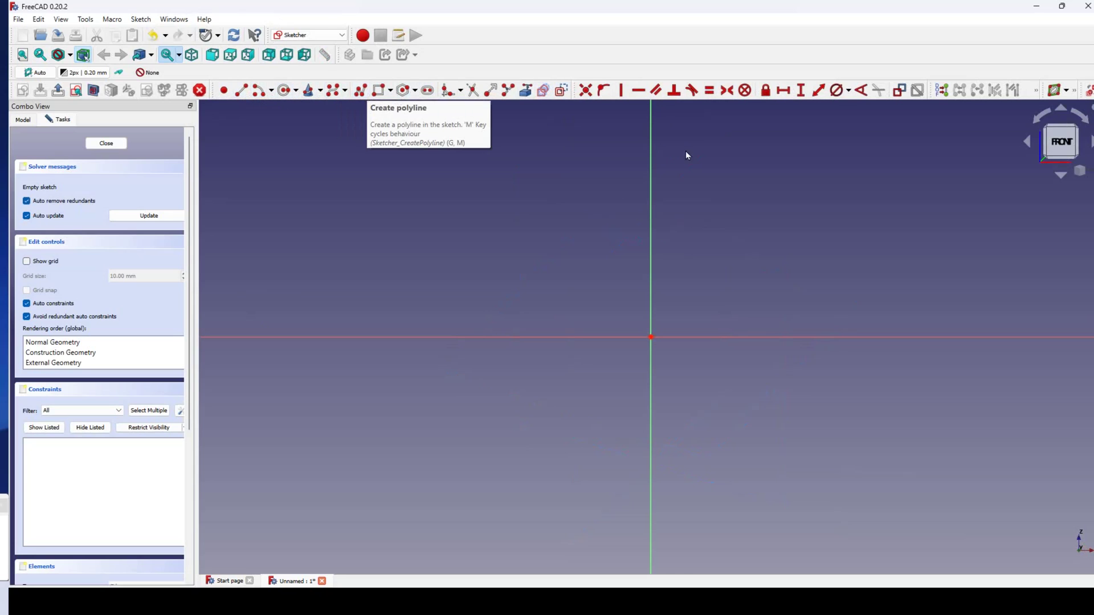
click(567, 97)
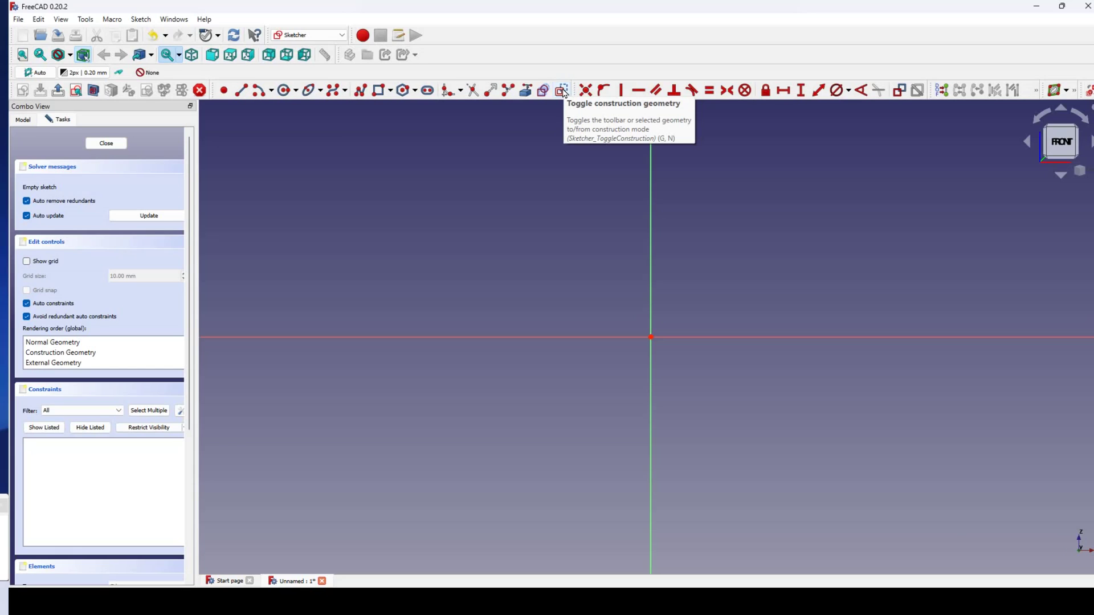
click(563, 91)
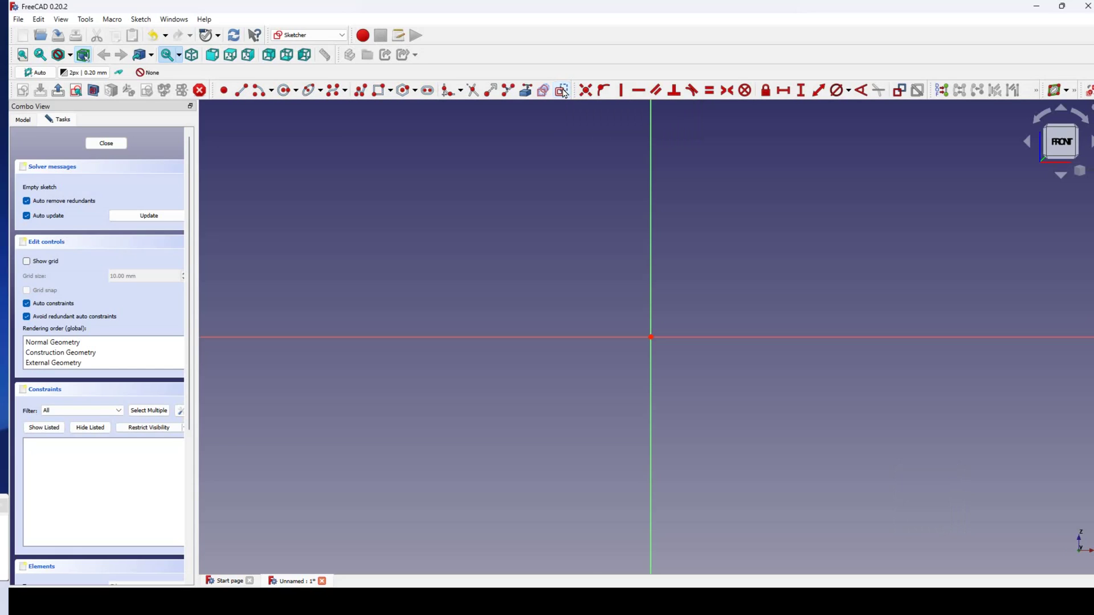
- Draw the outer circle at the origin and constrain its diameter to 100 mm
click(287, 91)
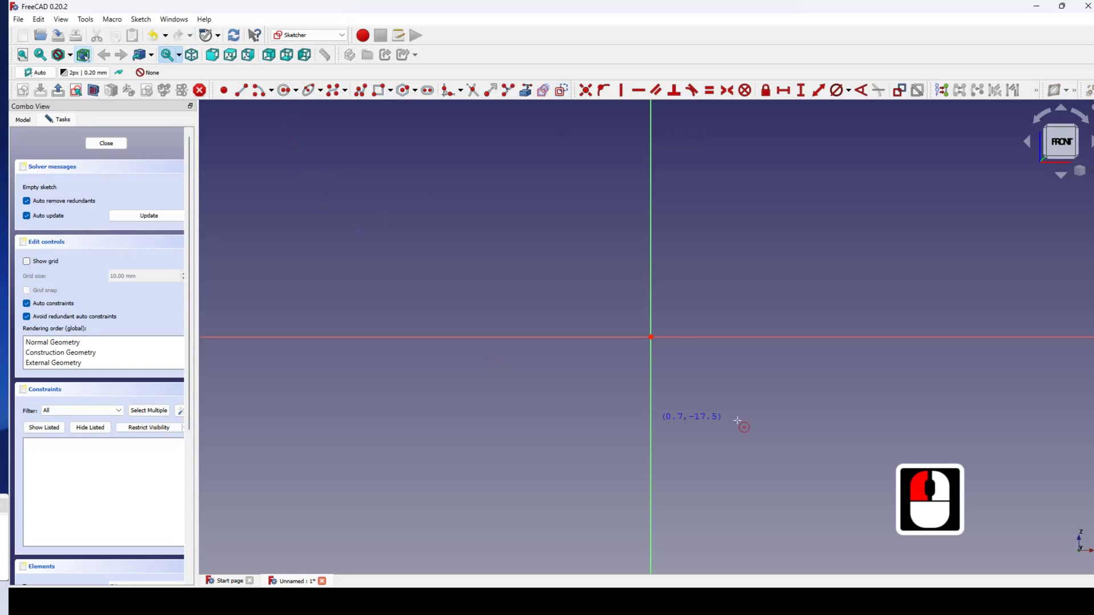
click(651, 337)
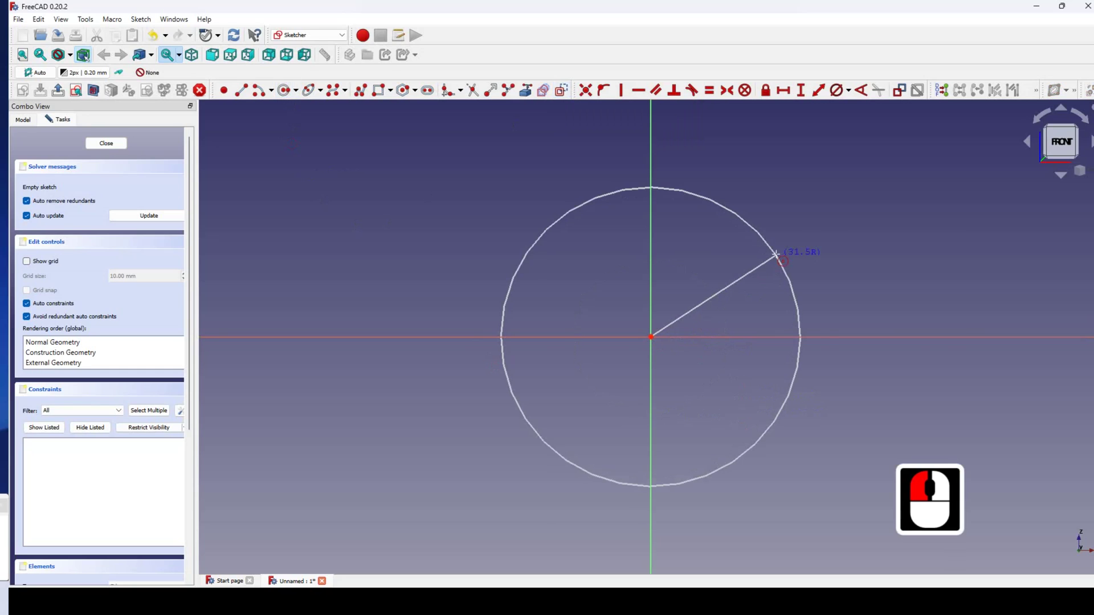
click(800, 242)
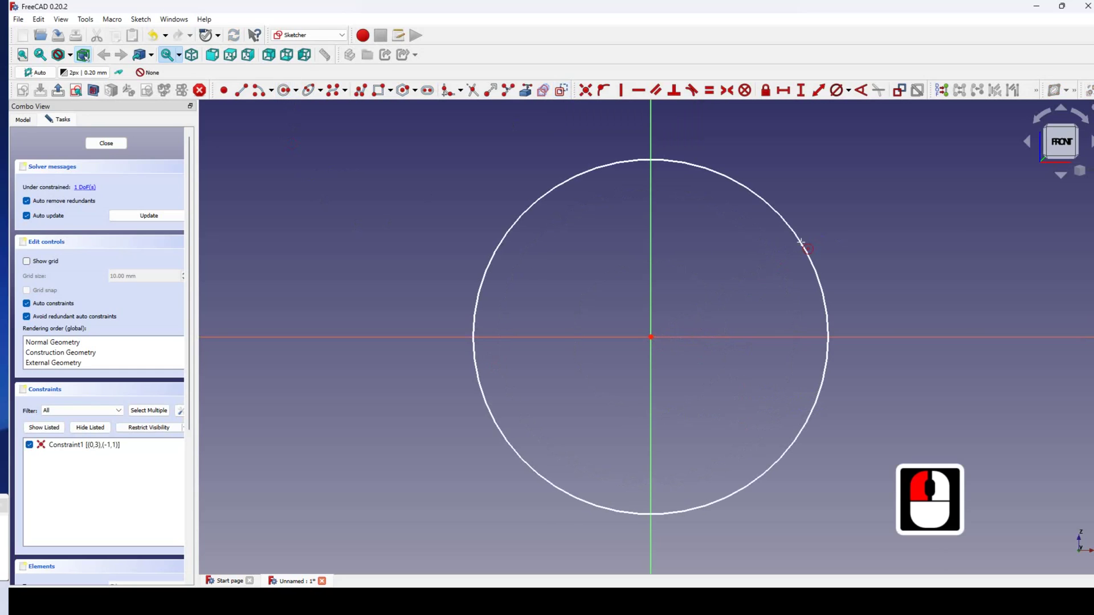
click(836, 219)
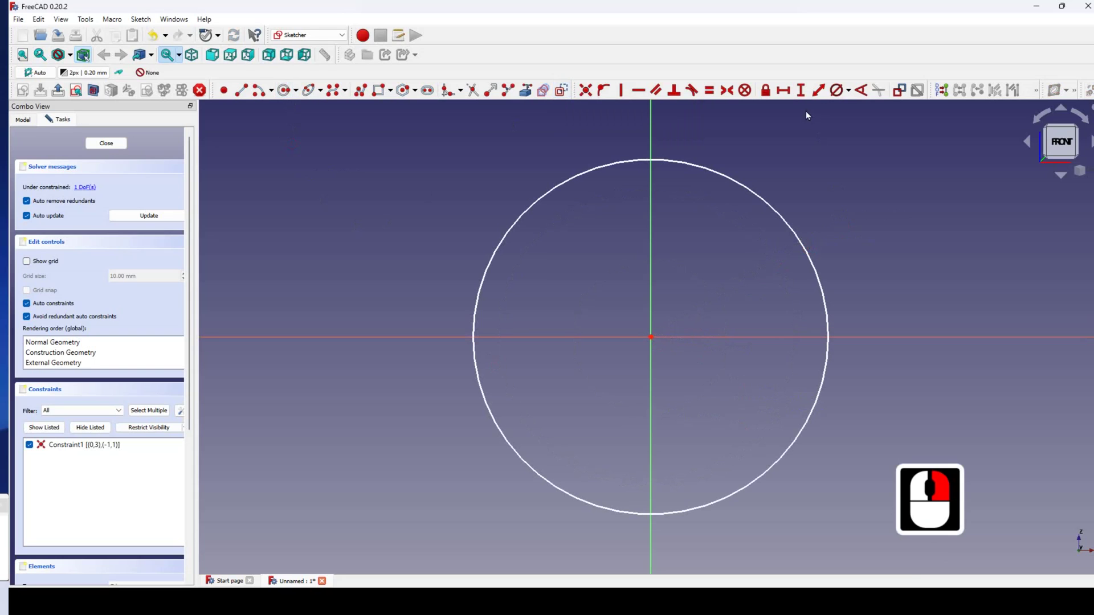
click(750, 222)
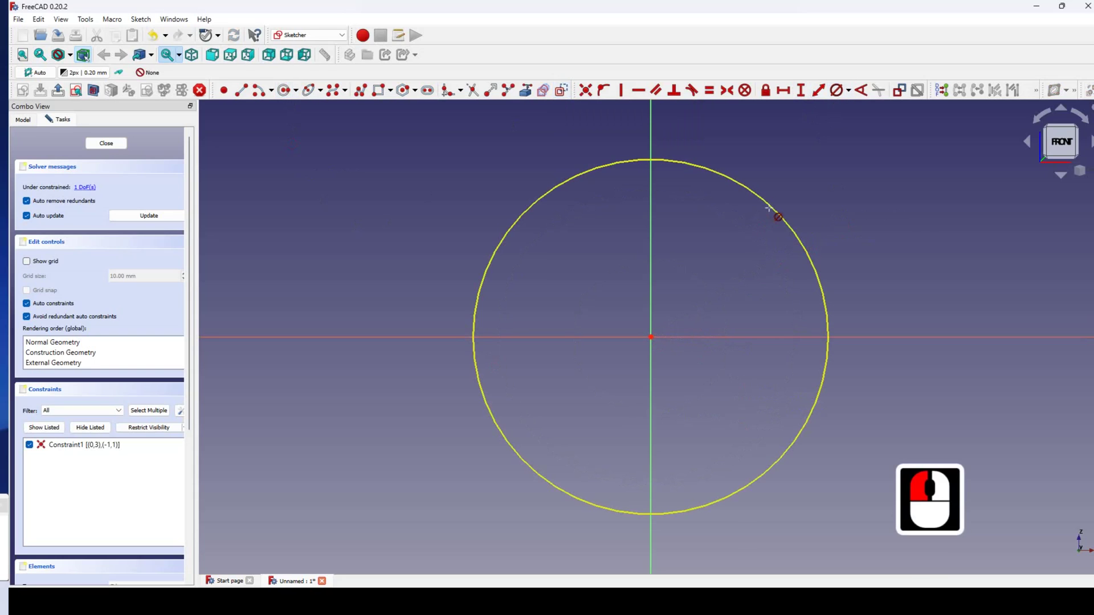
click(768, 208)
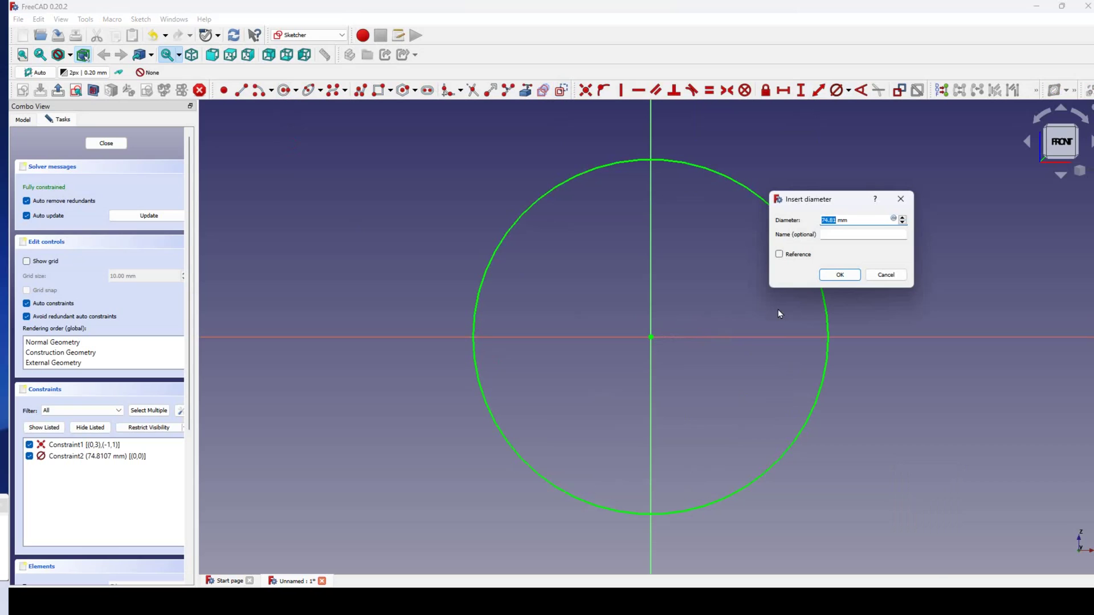
text(100)
key(Return)
scroll(725, 314, down, 1)
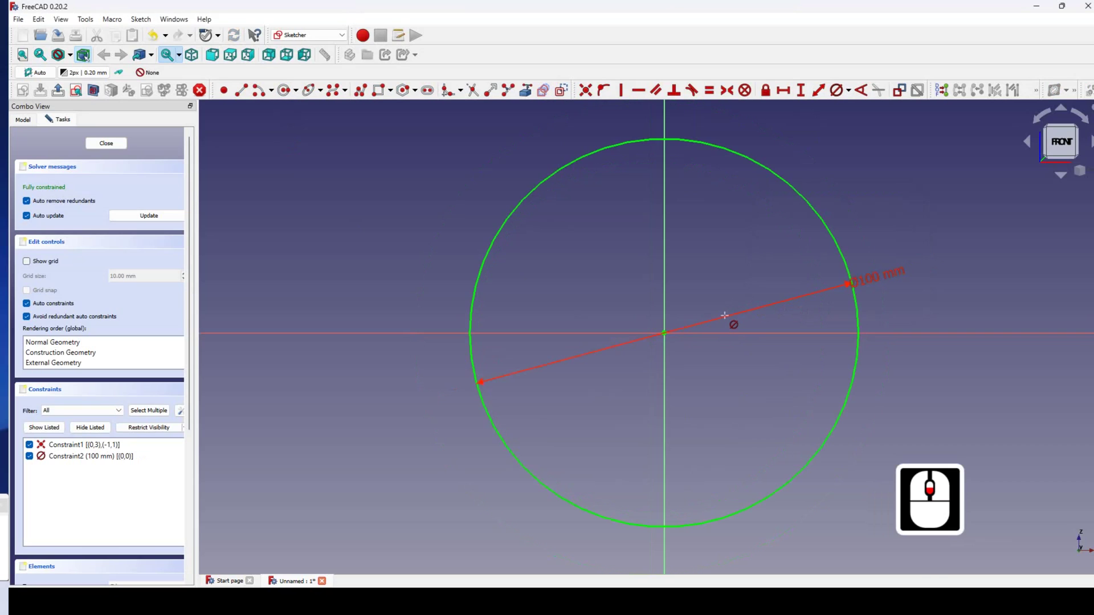
- Draw the inner concentric circle and constrain its diameter to 50 mm
click(285, 91)
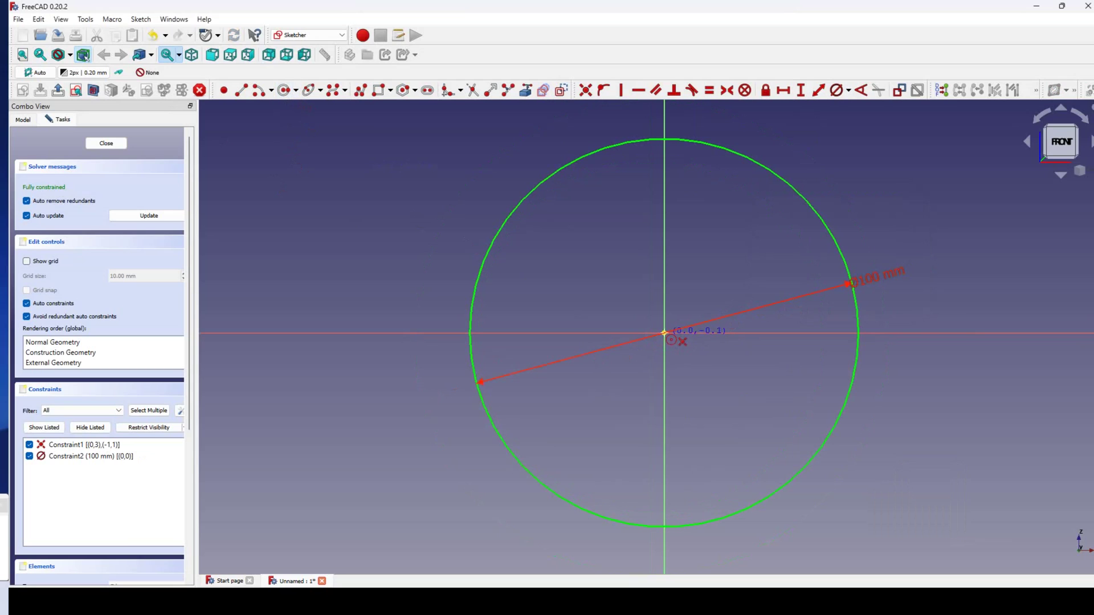
click(664, 334)
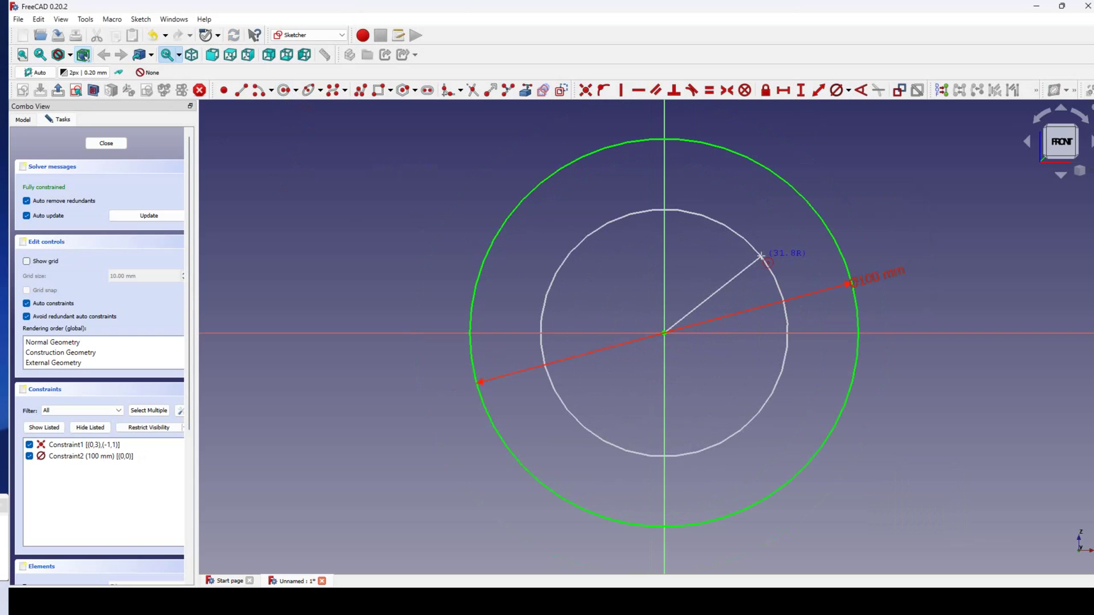
click(761, 256)
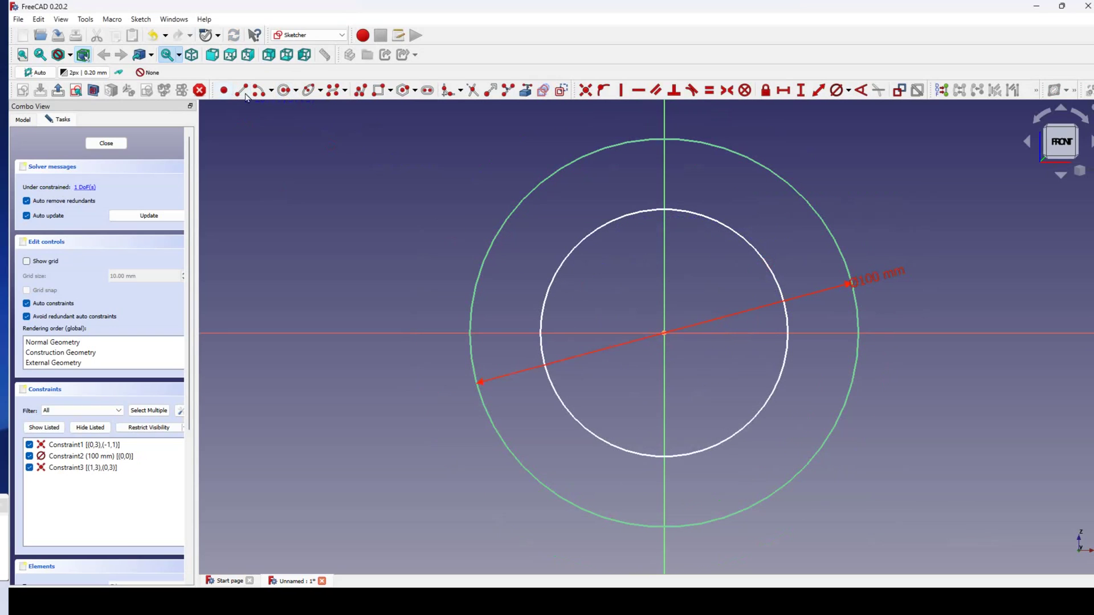
right_click(709, 192)
click(837, 90)
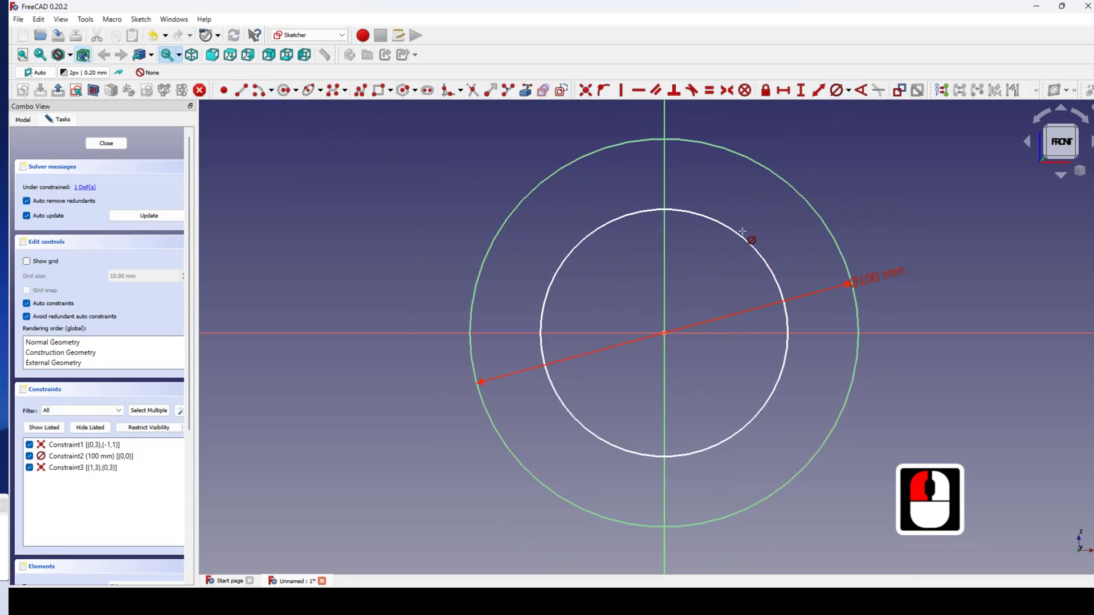
click(741, 235)
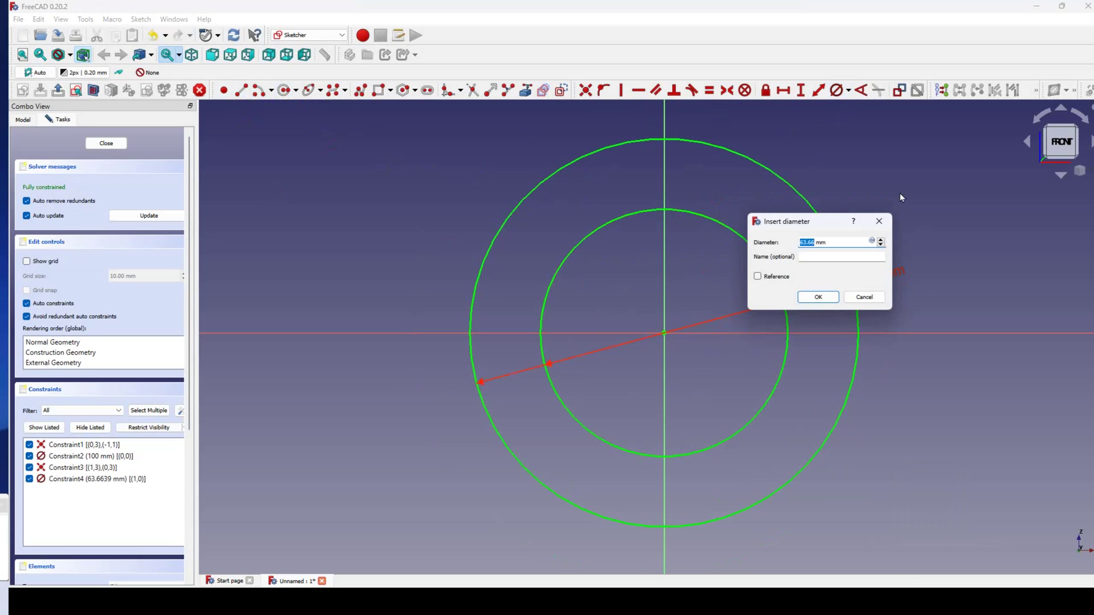
text(50)
key(Return)
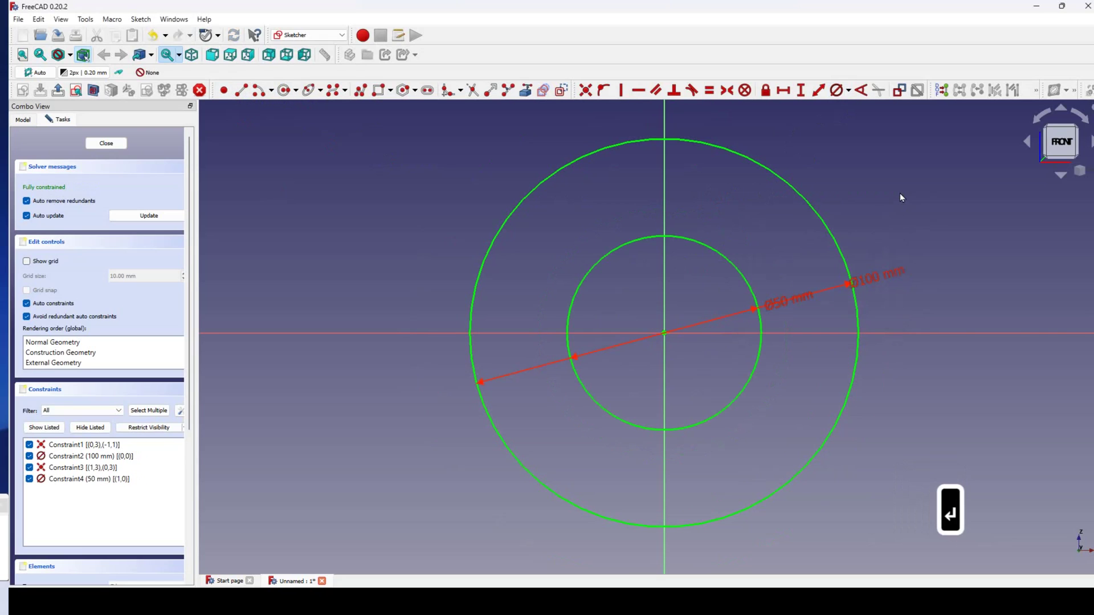
right_click(853, 184)
- Close the sketch and pad it 10 mm into a solid ring
click(121, 147)
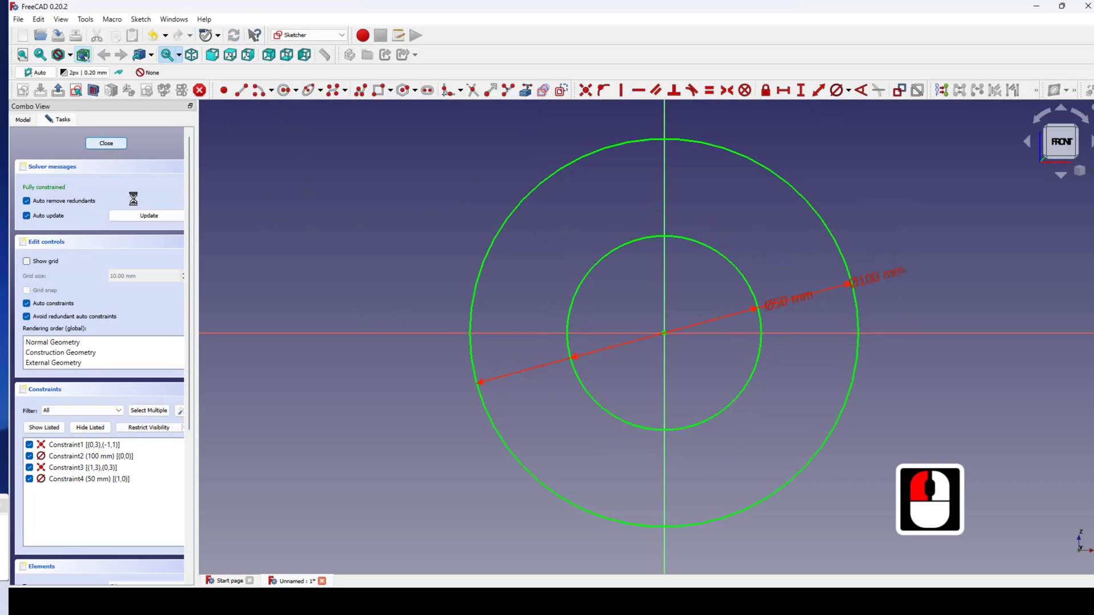
click(23, 119)
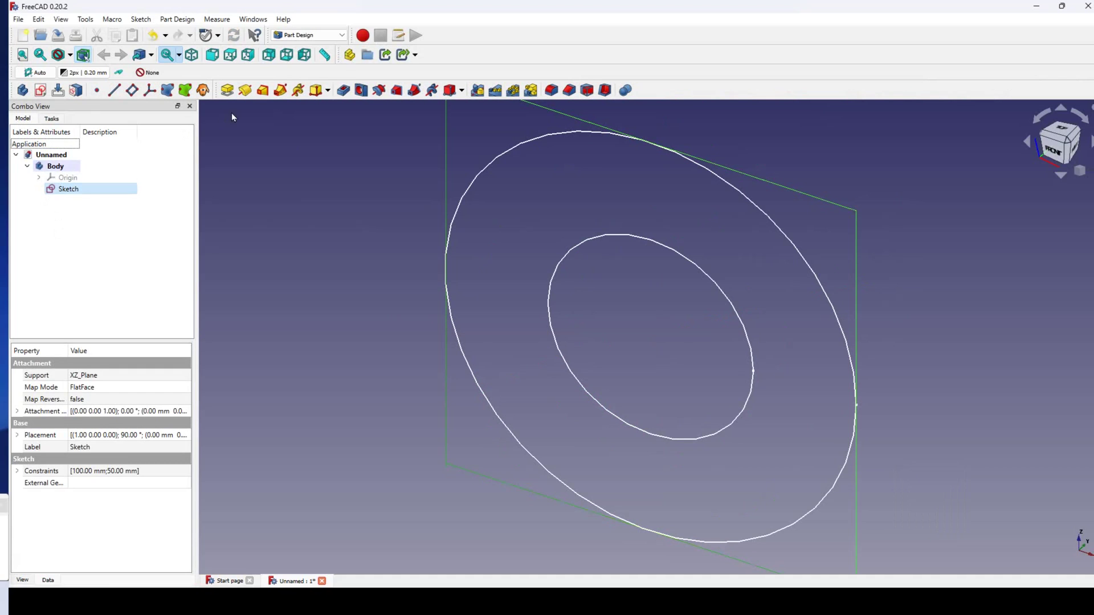
click(228, 90)
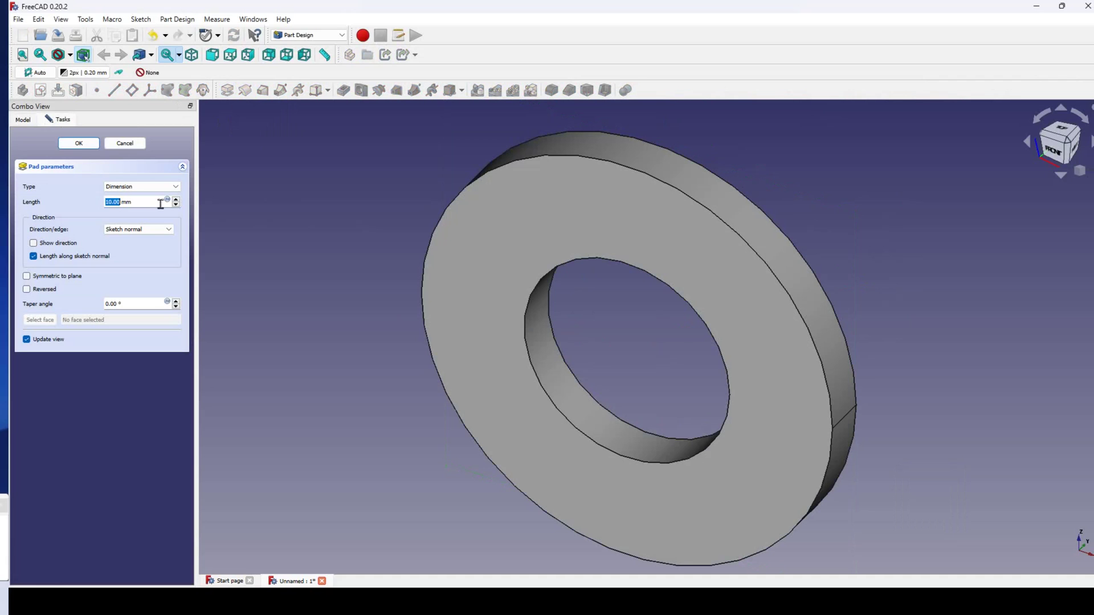
click(79, 143)
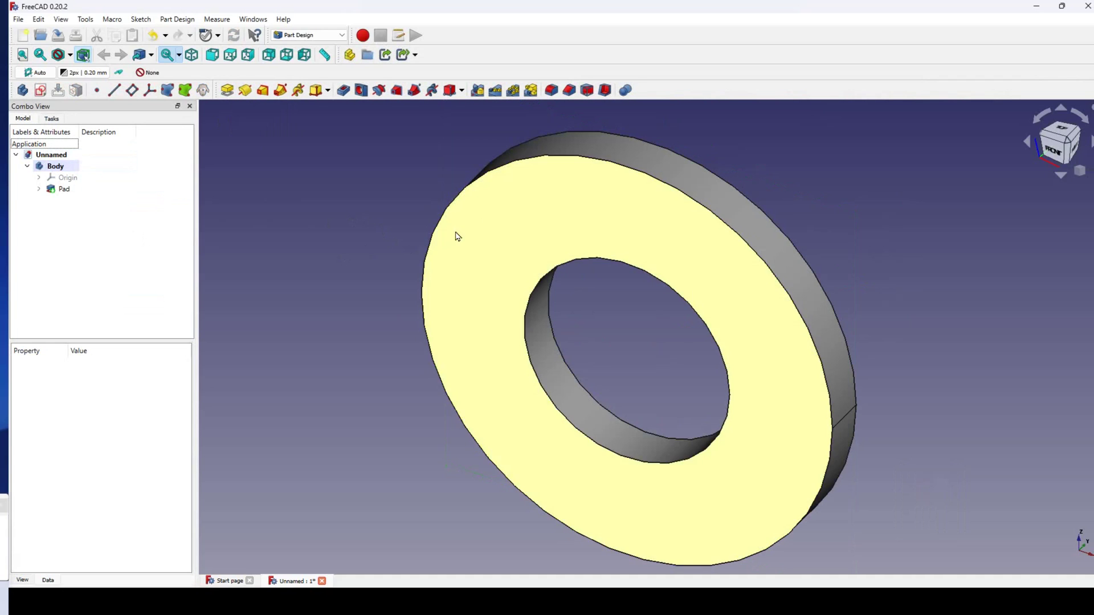
- Start a new sketch on the ring's front face
click(508, 238)
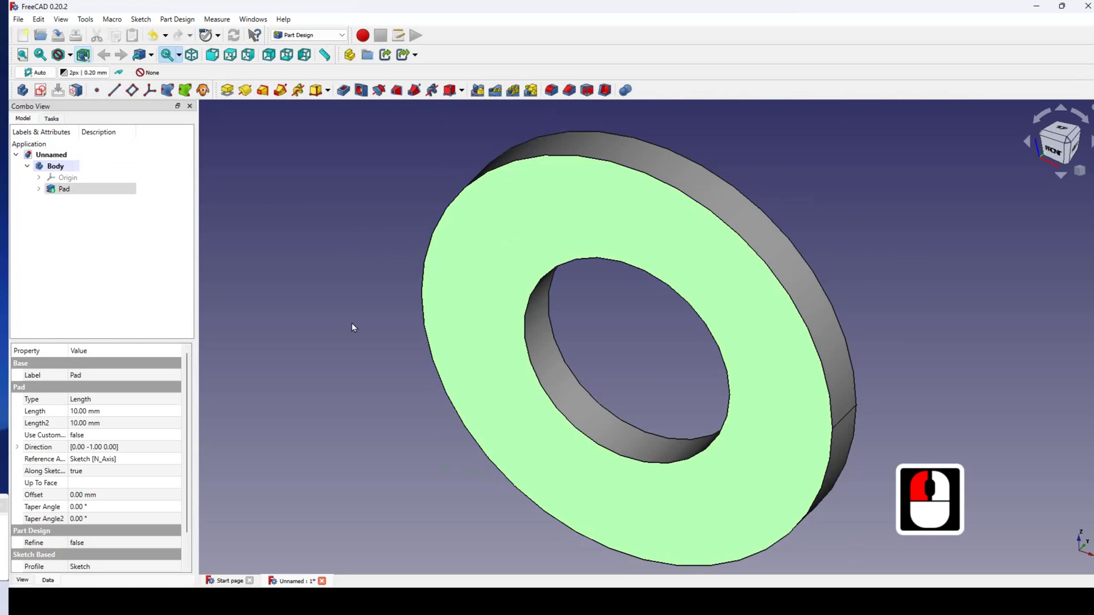
click(41, 92)
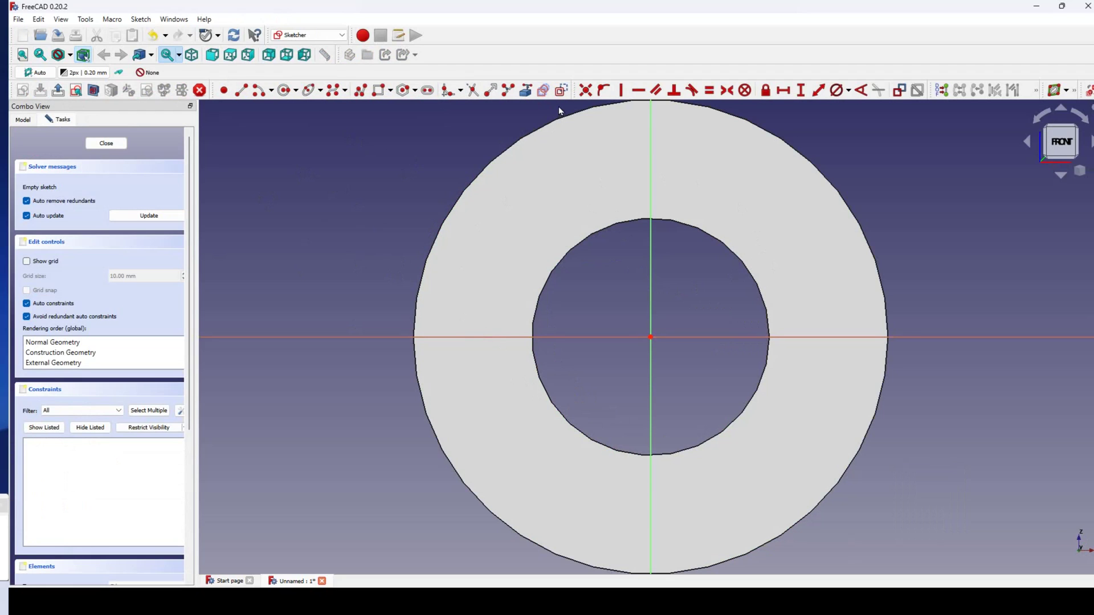
click(423, 155)
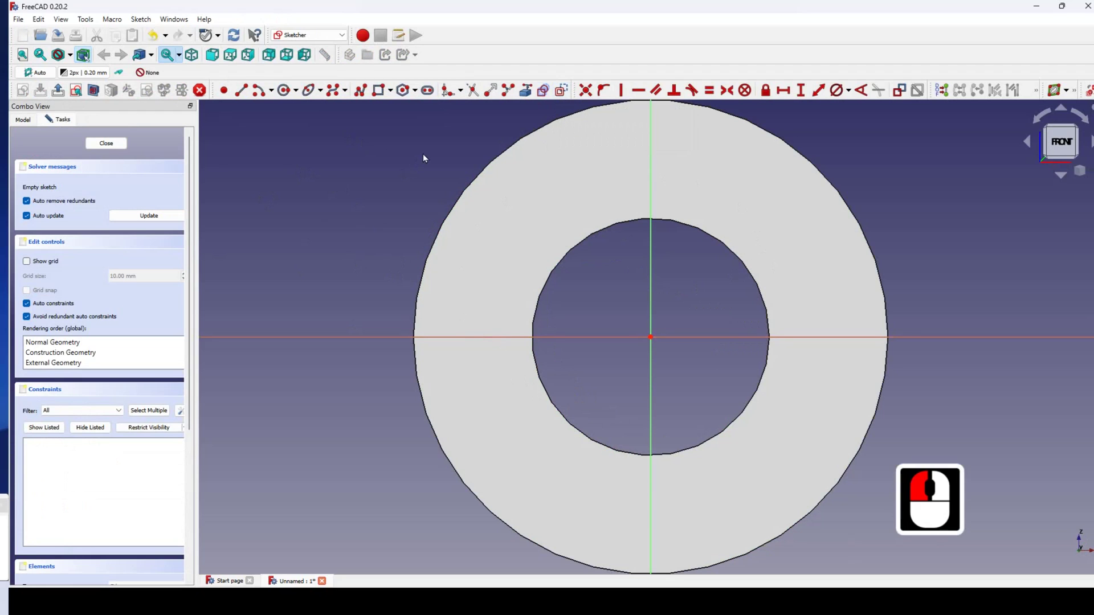
- Draw a construction circle at the origin and set its diameter to 60 mm
click(285, 90)
click(651, 337)
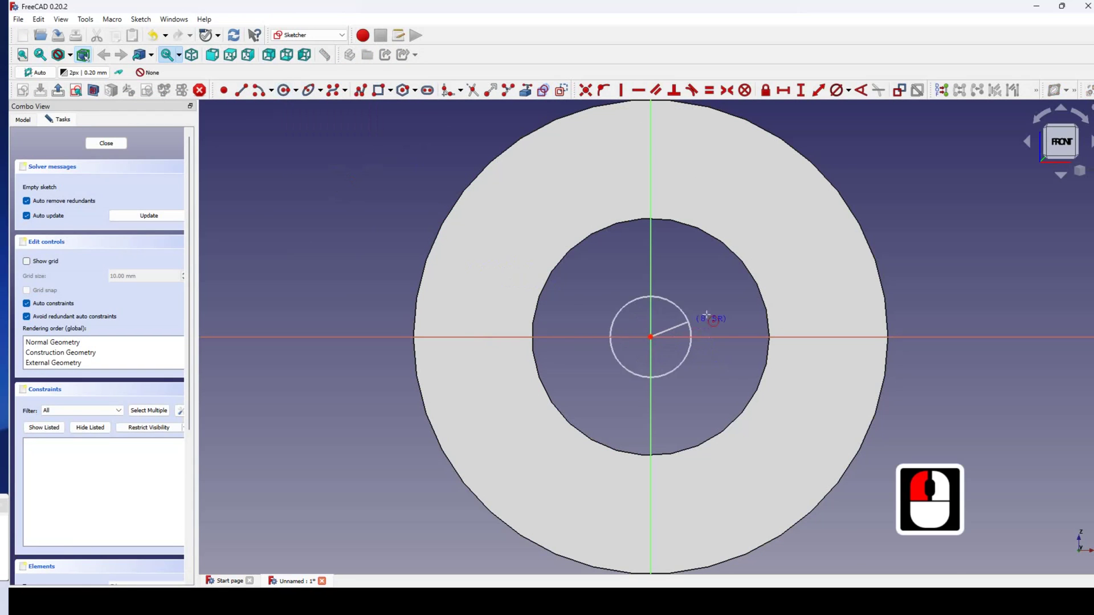
click(806, 281)
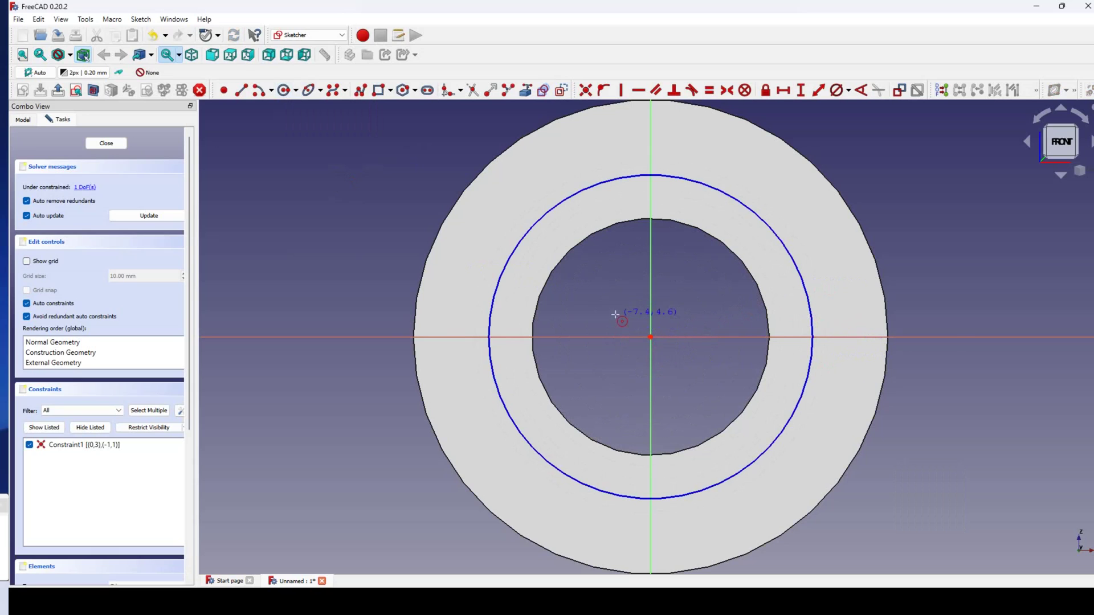
right_click(876, 177)
click(835, 91)
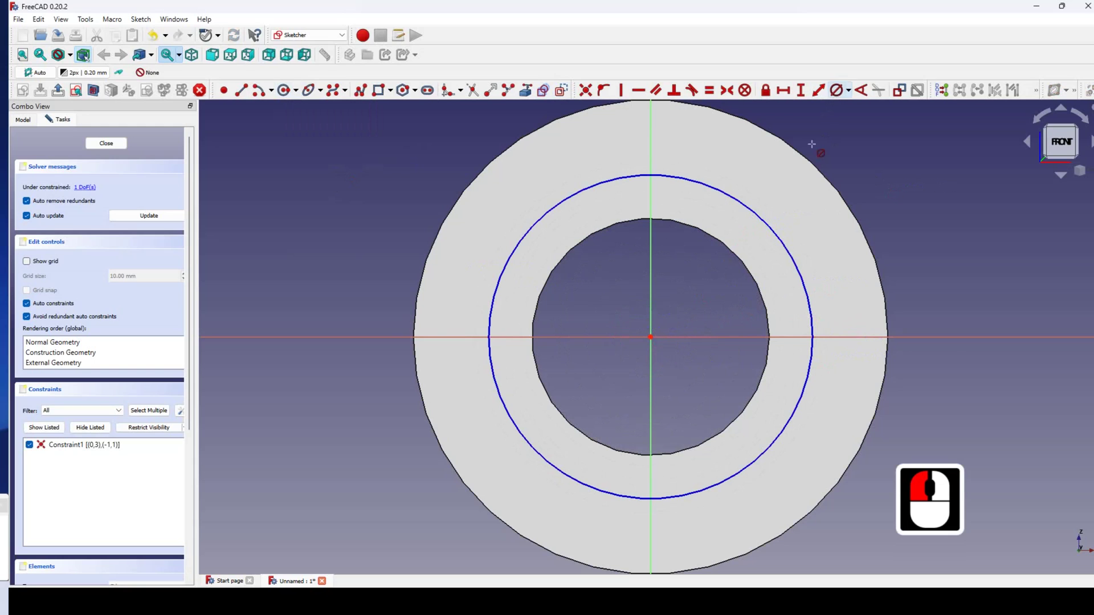
double_click(781, 237)
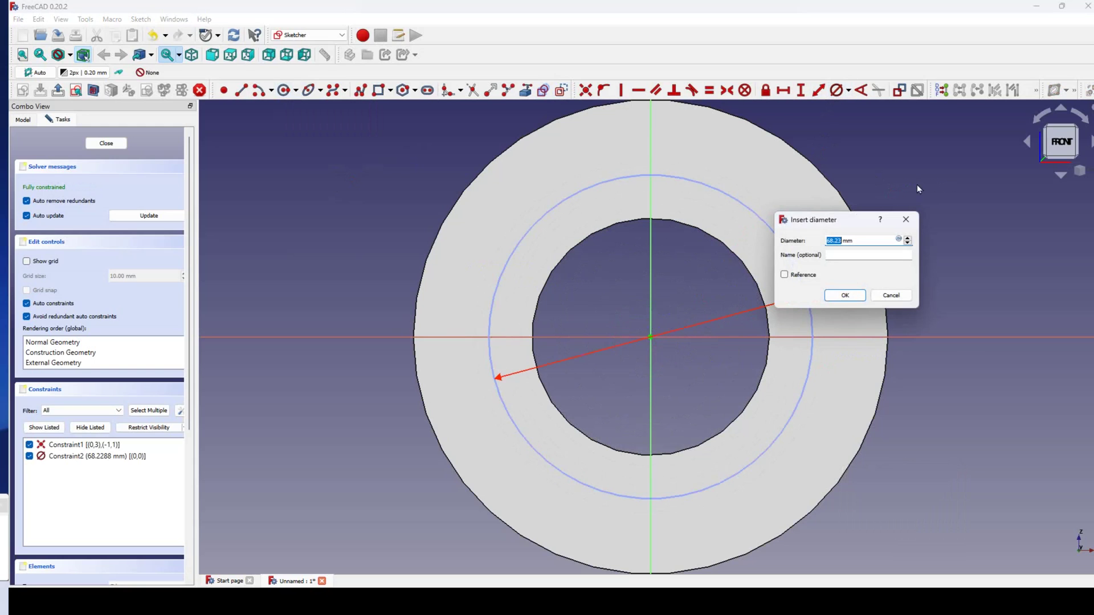
text(60mm)
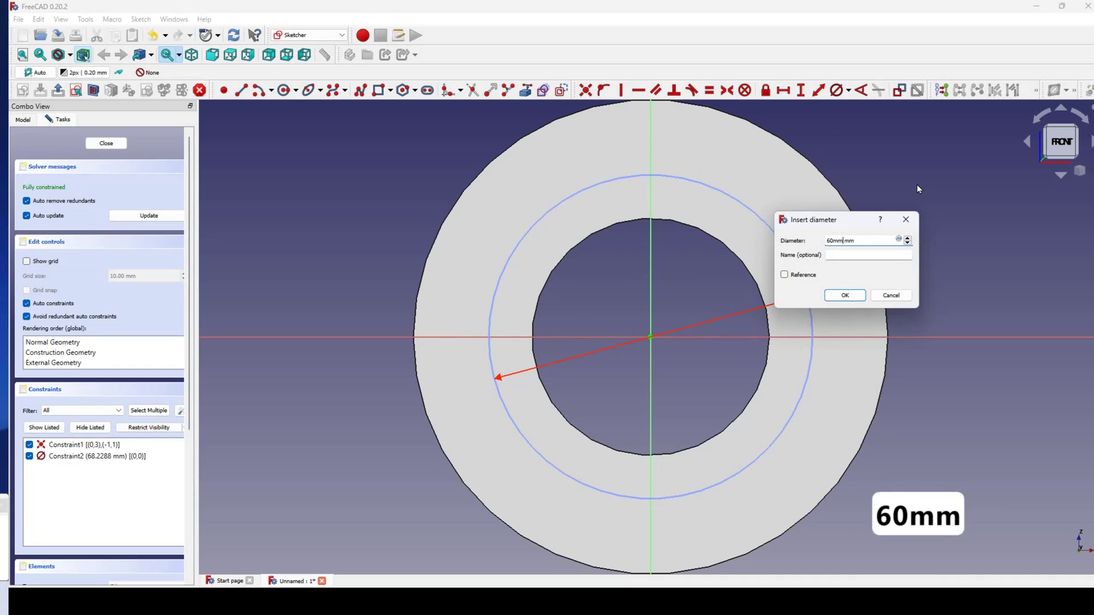
key(Return)
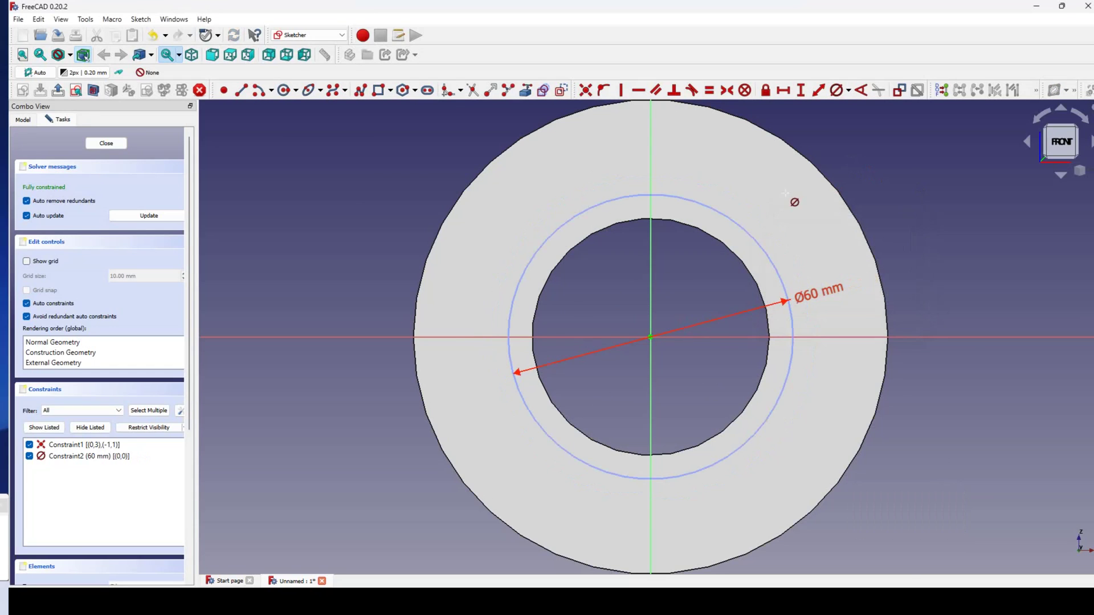
right_click(900, 162)
- Draw a normal (non-construction) small circle above the centre hole
click(561, 91)
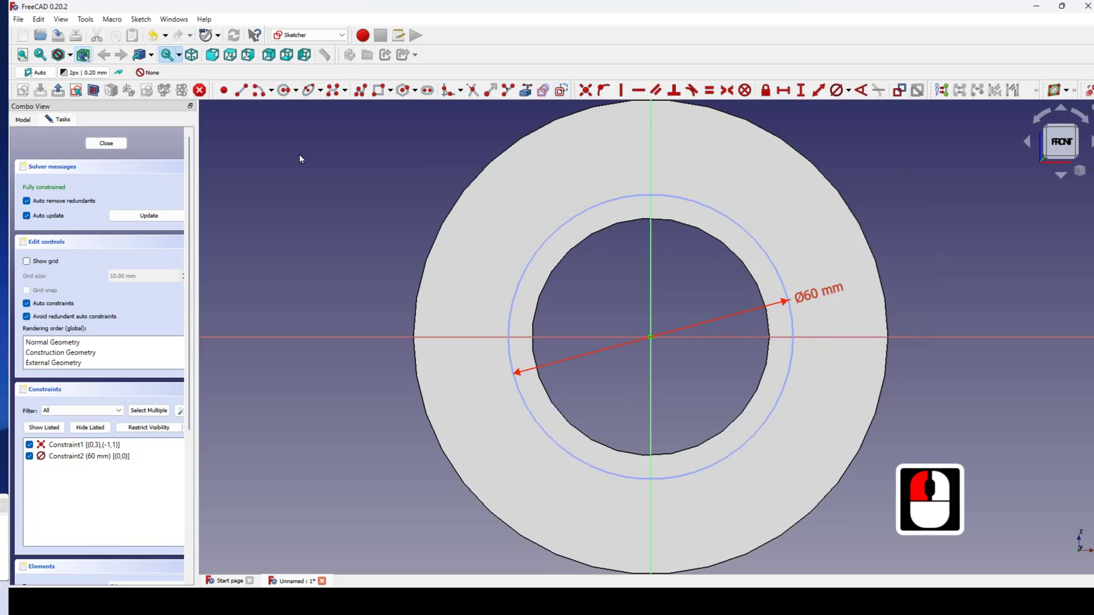
click(284, 90)
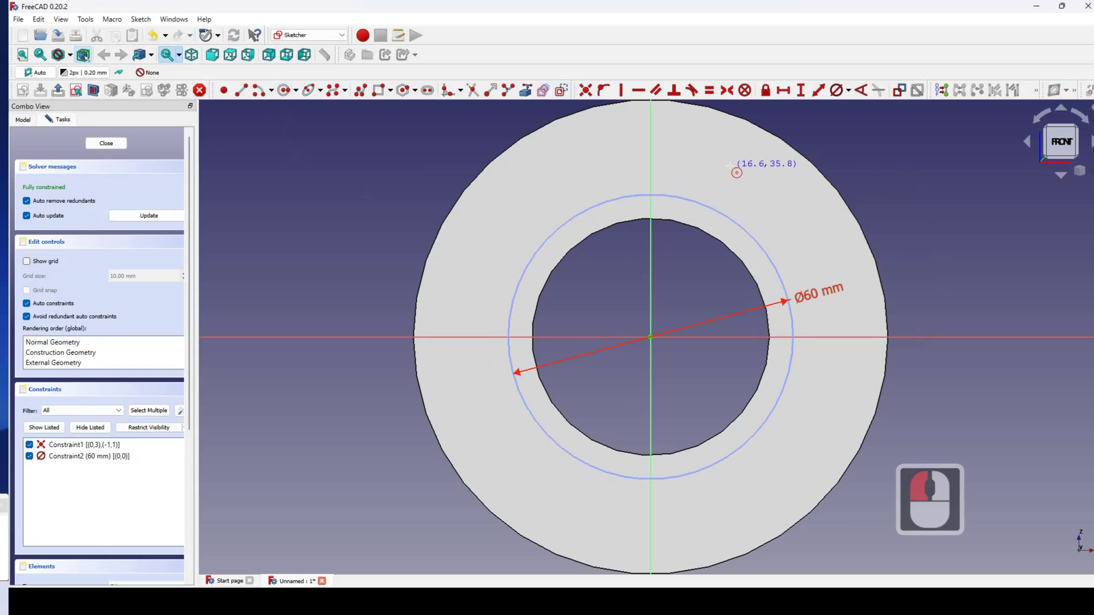
click(730, 165)
click(732, 202)
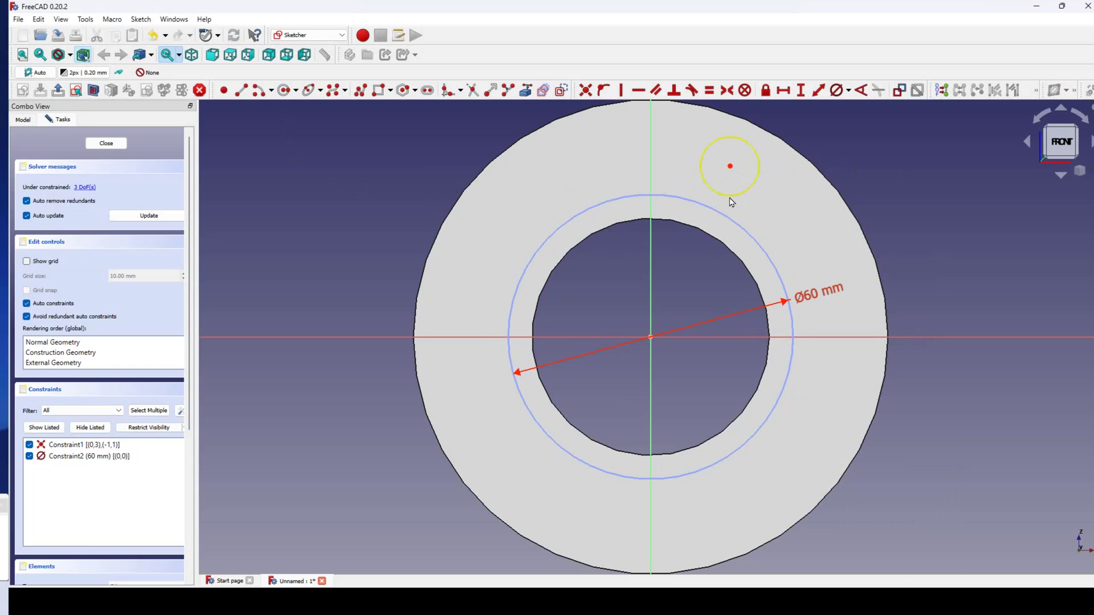
- Make the small circle tangent to the 60 mm circle, centred on the vertical axis
click(730, 198)
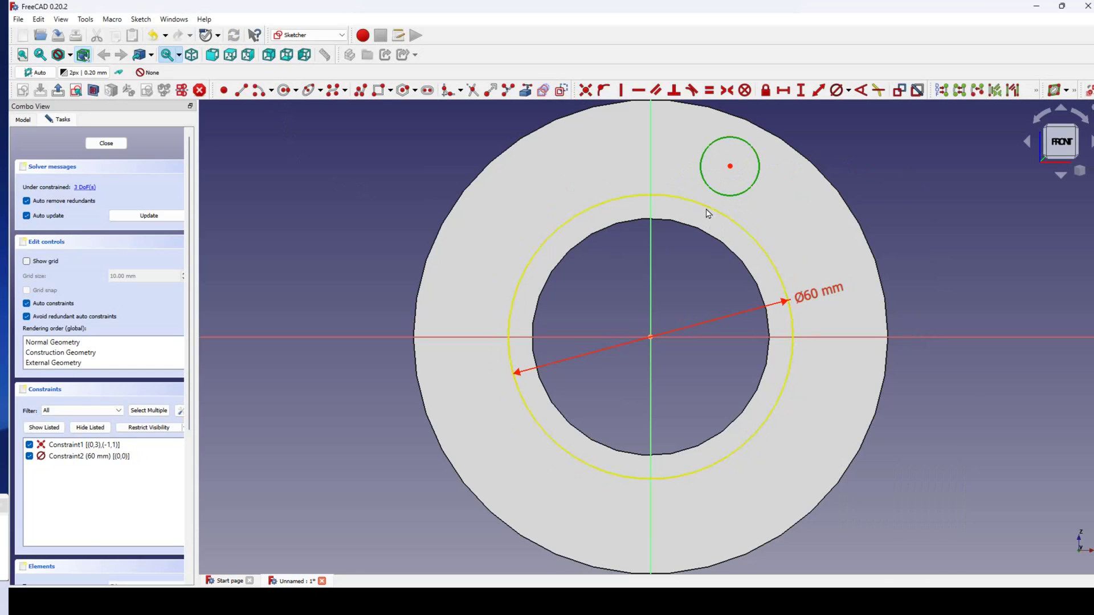
click(708, 214)
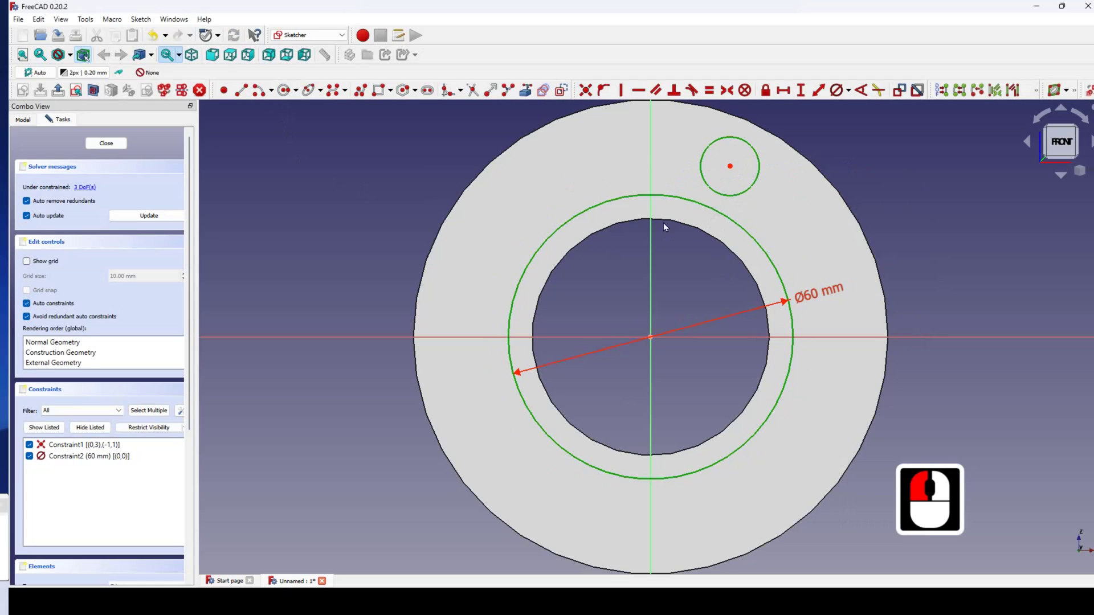
click(692, 91)
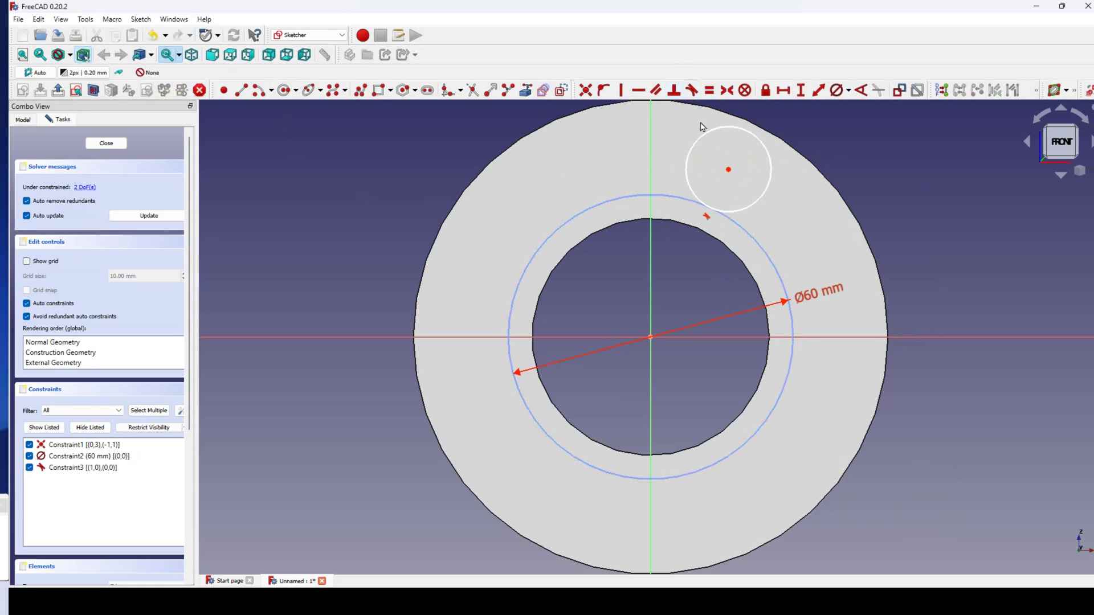
click(728, 169)
click(654, 167)
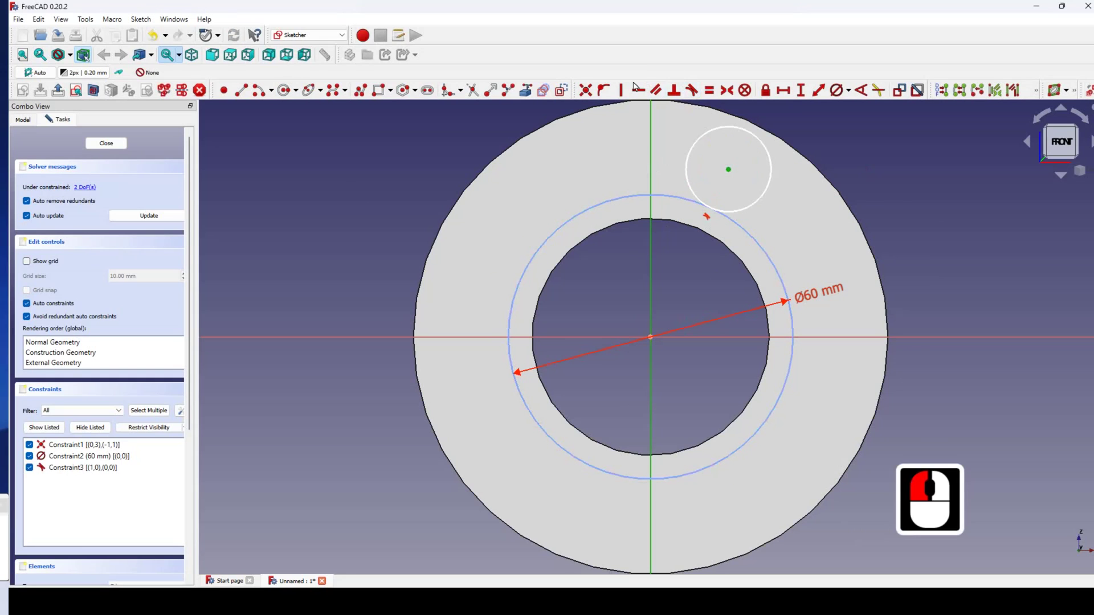
click(603, 90)
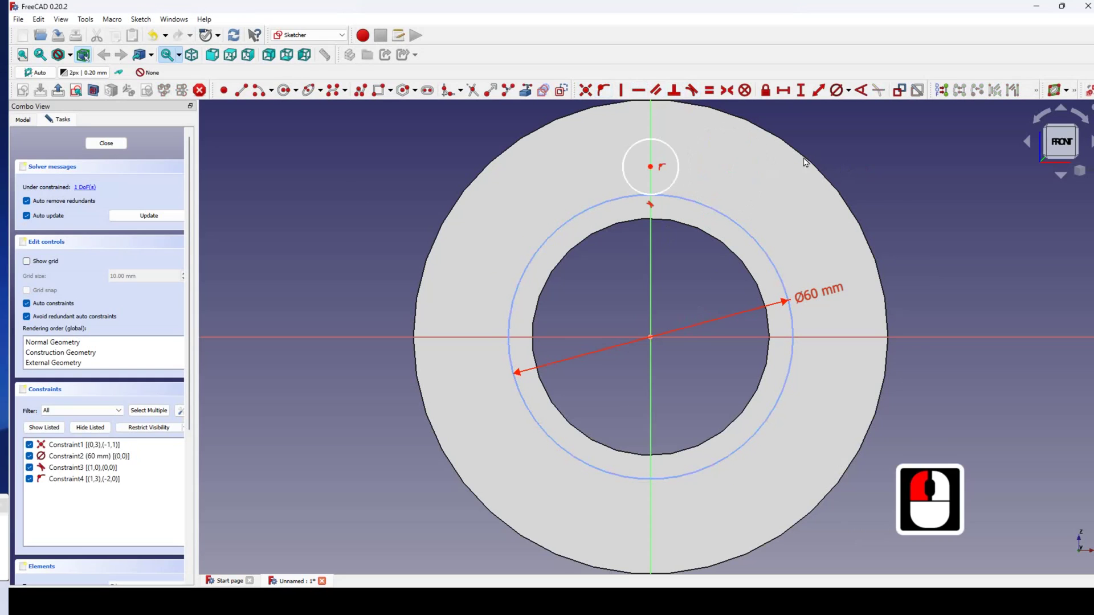
- Constrain the small circle's diameter to 10 mm
click(836, 90)
click(678, 167)
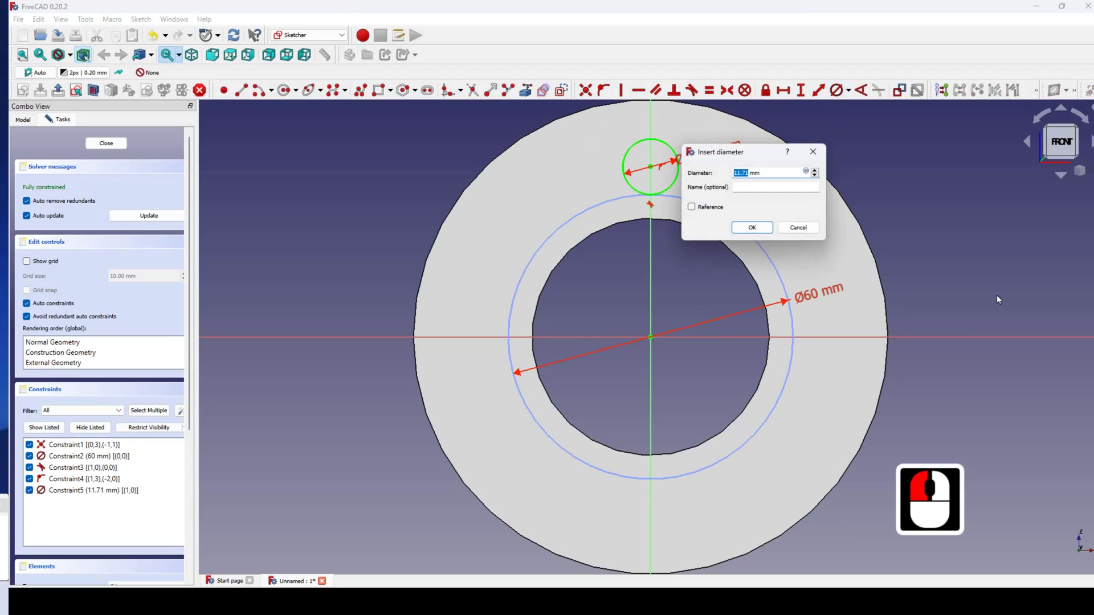
text(10 mm)
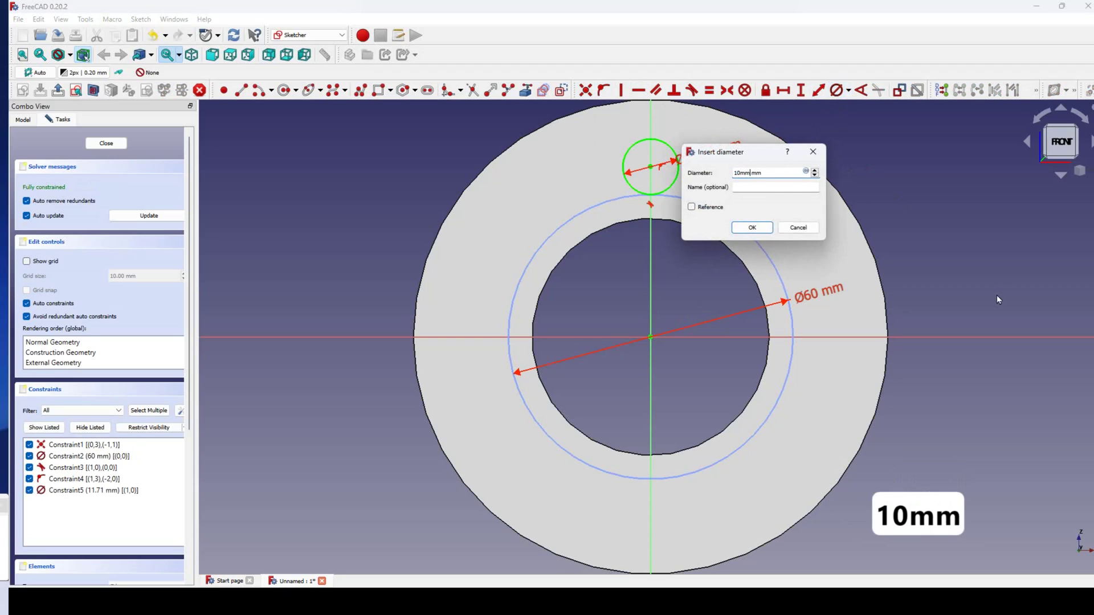
key(Return)
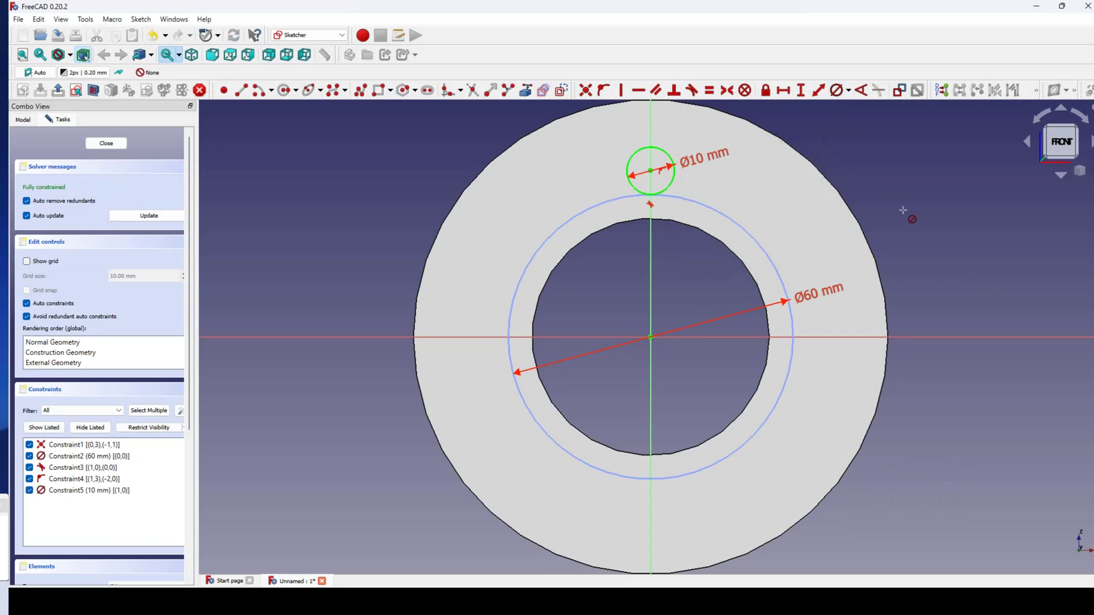
right_click(902, 210)
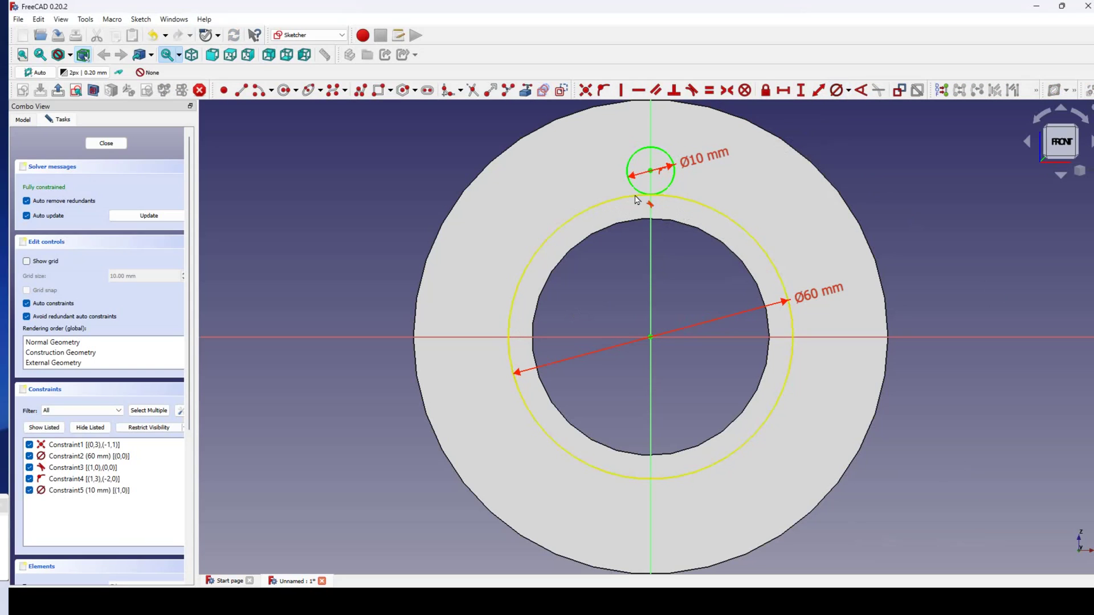
click(668, 195)
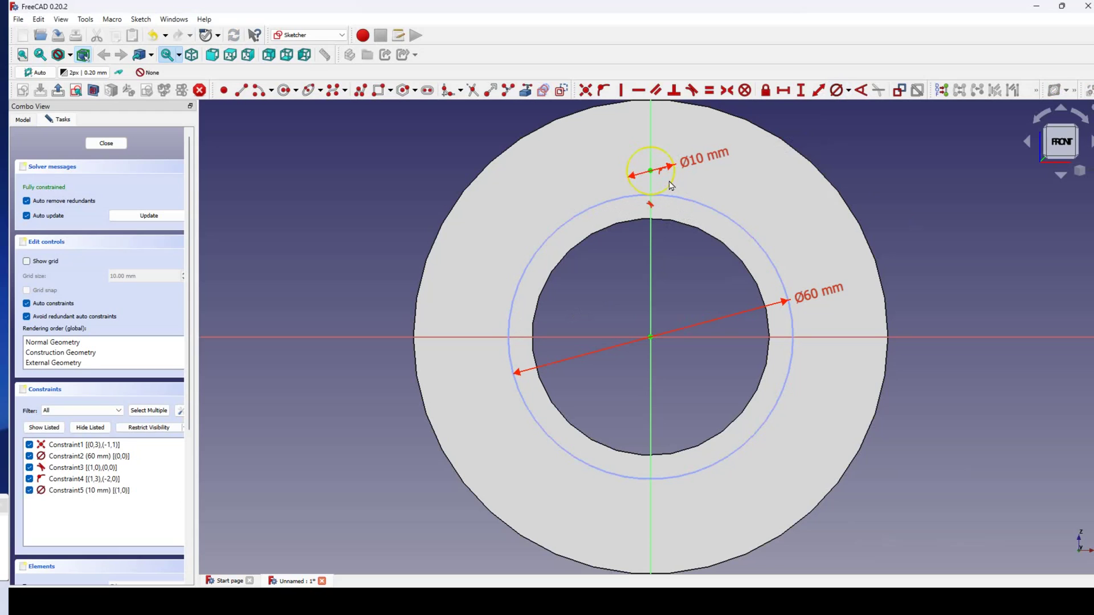
- Close the sketch and pocket the 10 mm circle Through all
click(106, 143)
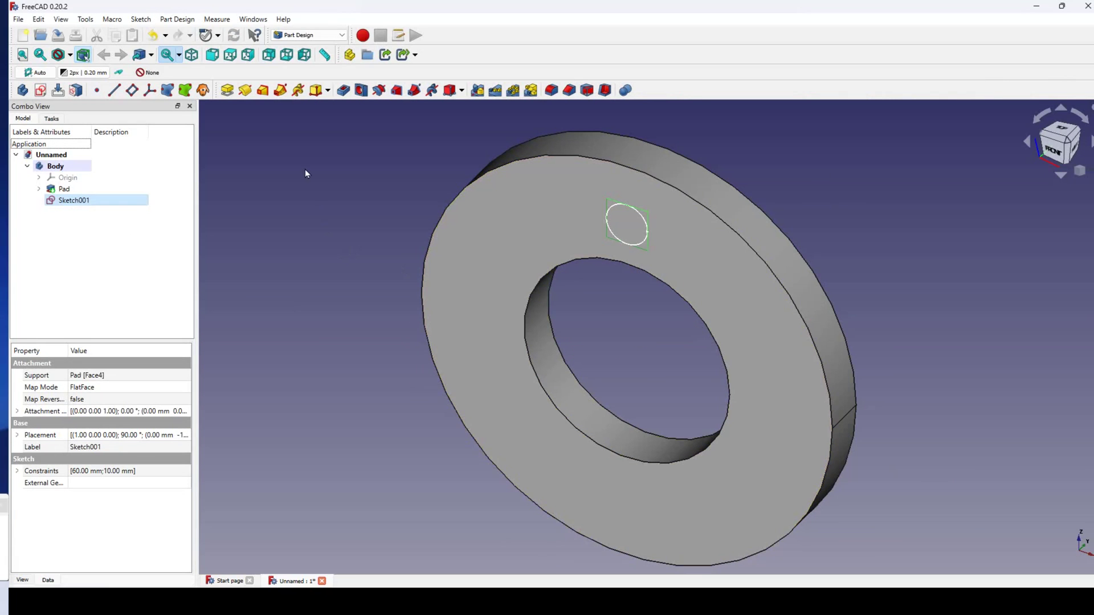
click(343, 91)
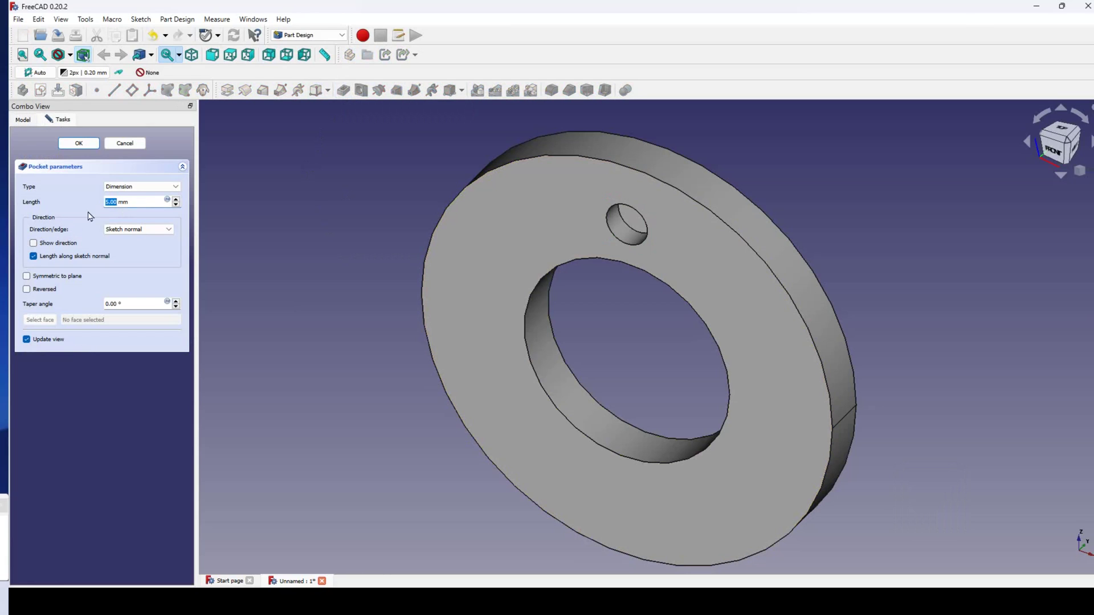
click(177, 191)
click(159, 203)
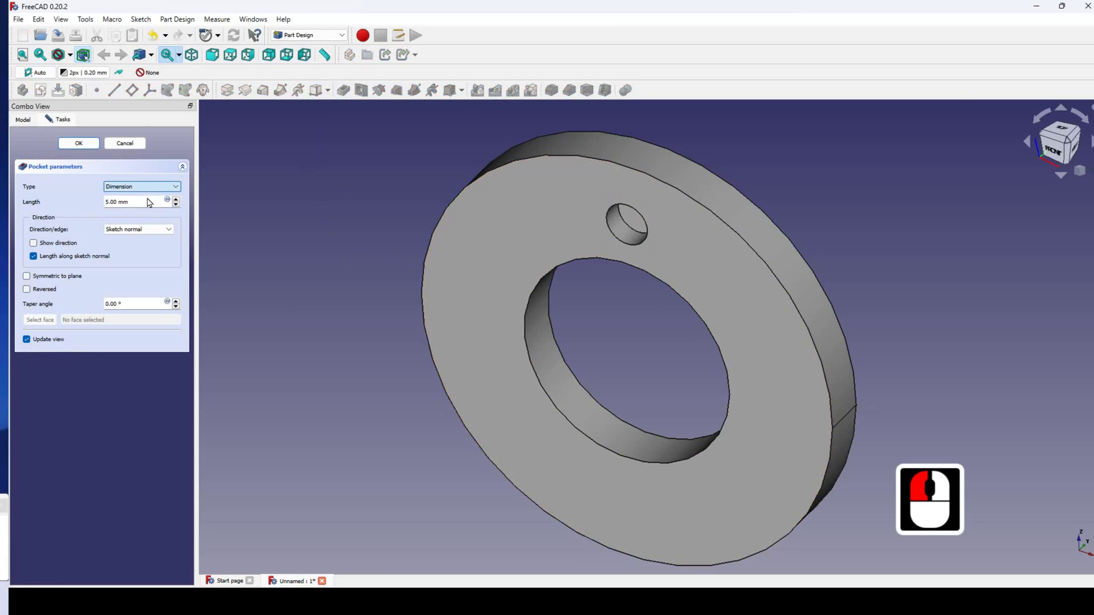
click(79, 144)
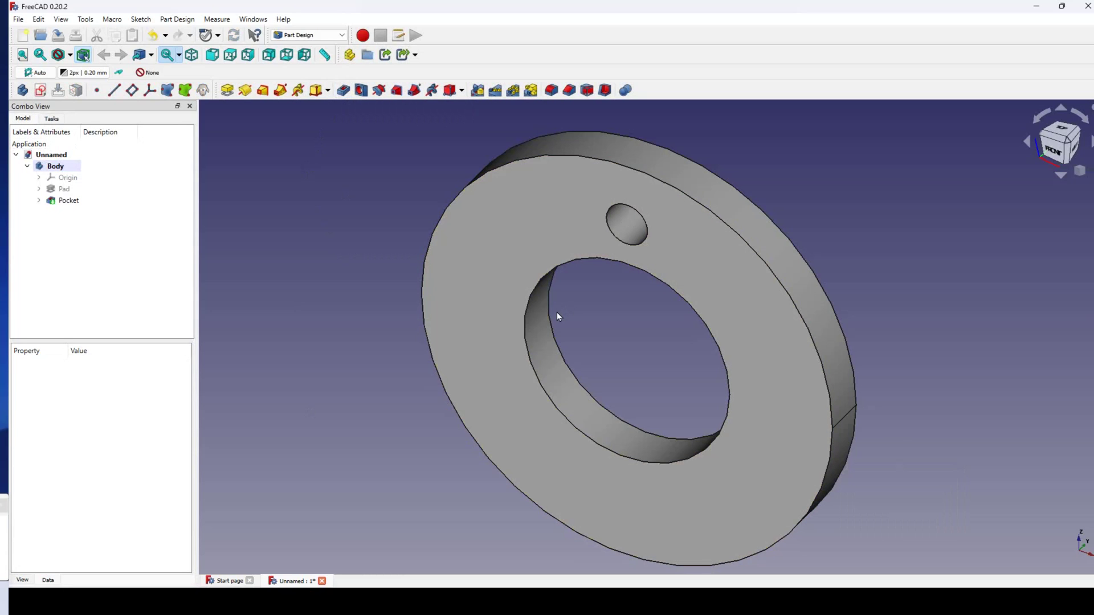
middle_drag(556, 313, 593, 289)
scroll(608, 292, up, 3)
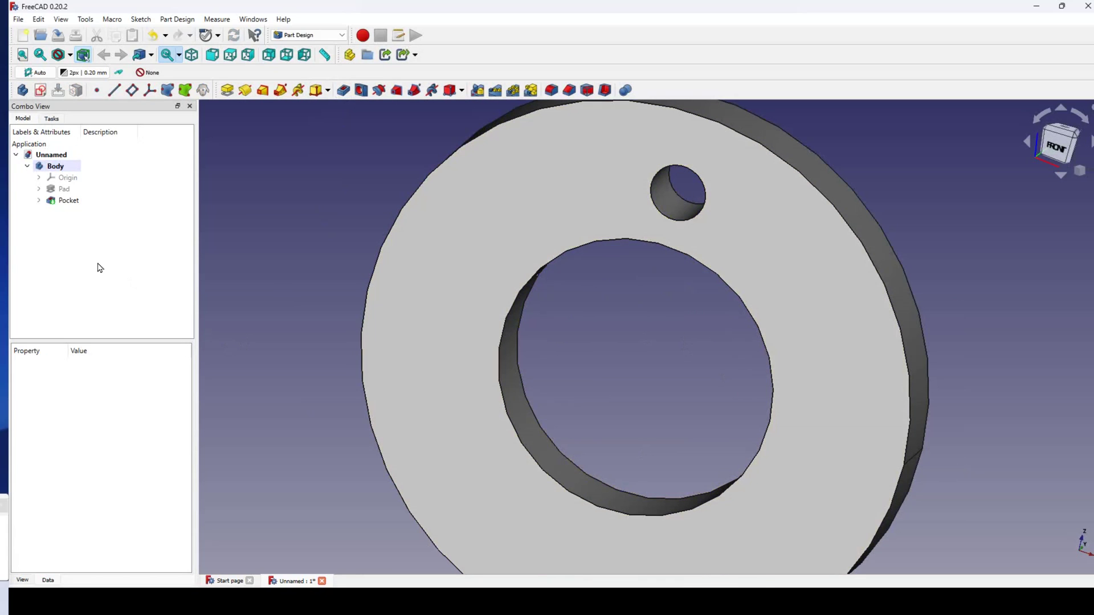
- Reopen Sketch001 and turn the 60 mm circle into normal geometry
click(39, 200)
double_click(74, 213)
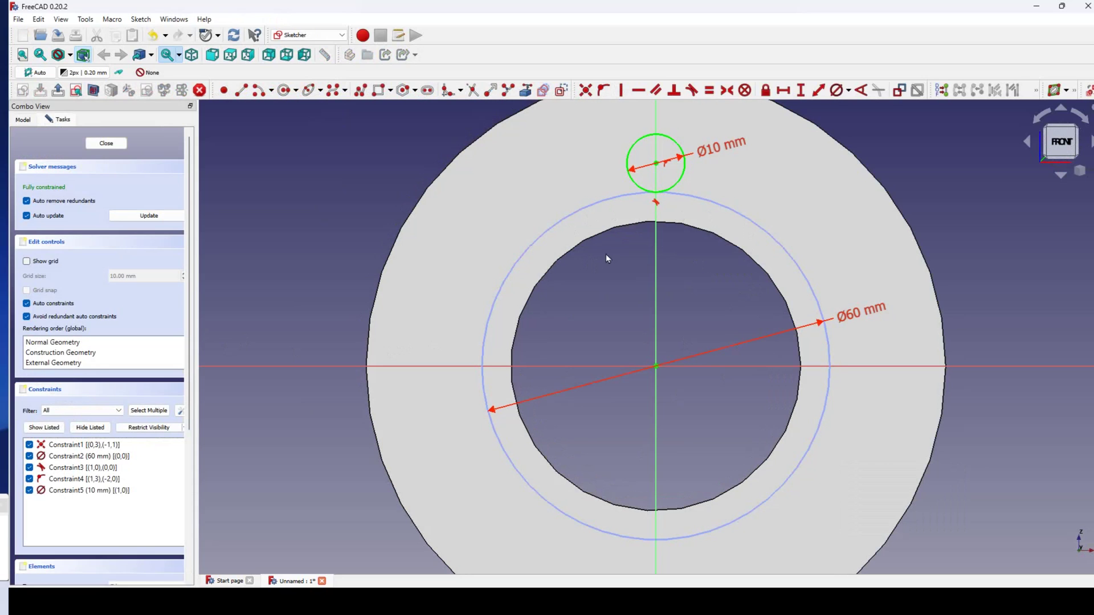
click(738, 222)
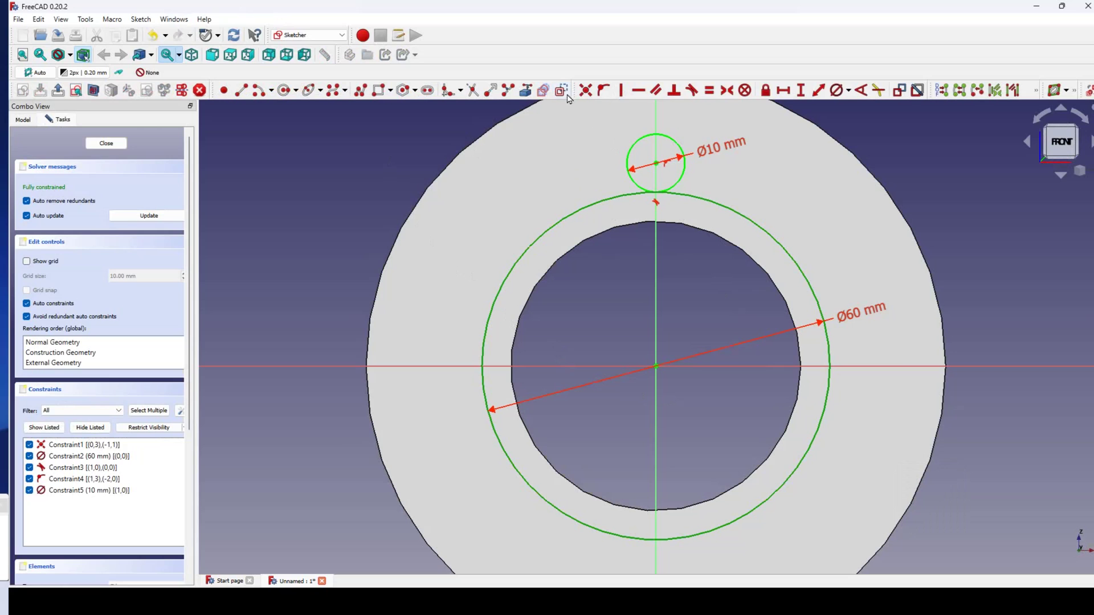
click(575, 204)
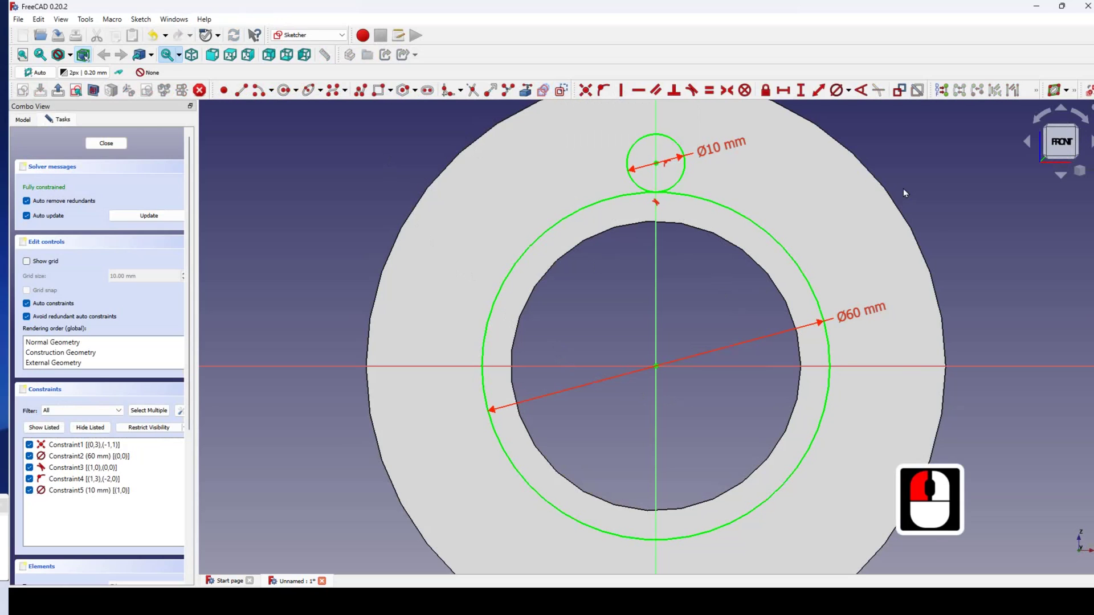
click(913, 228)
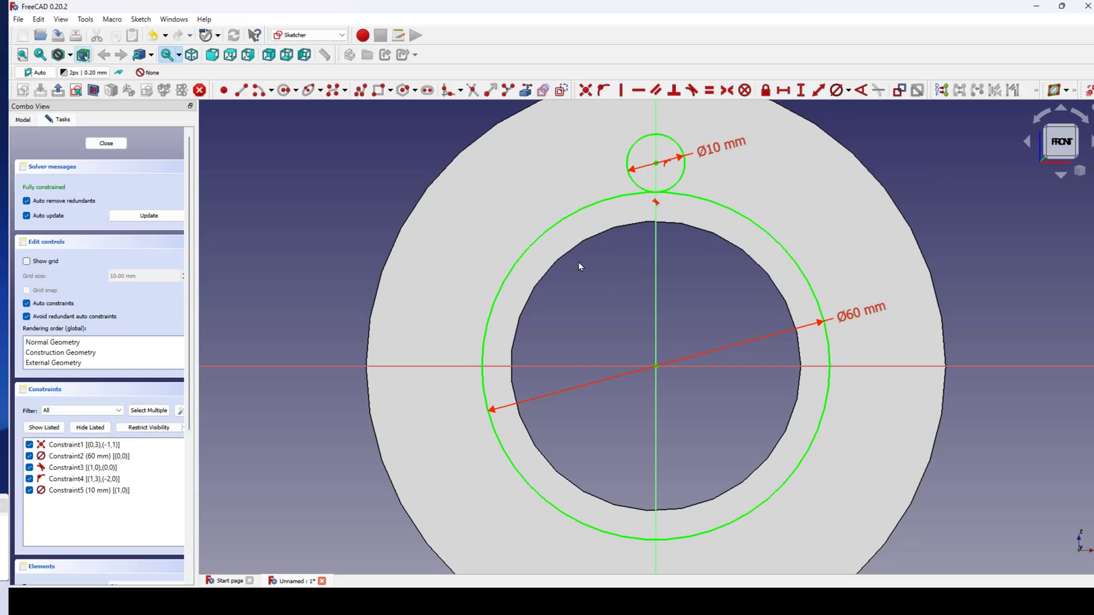
- Make the 10 mm circle construction geometry
click(655, 190)
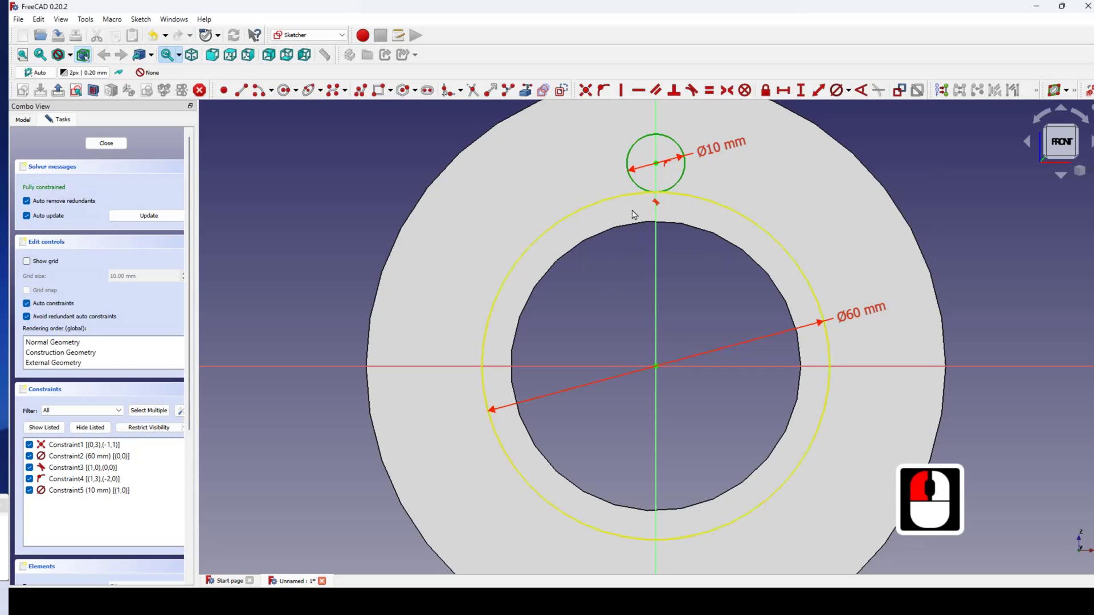
click(561, 90)
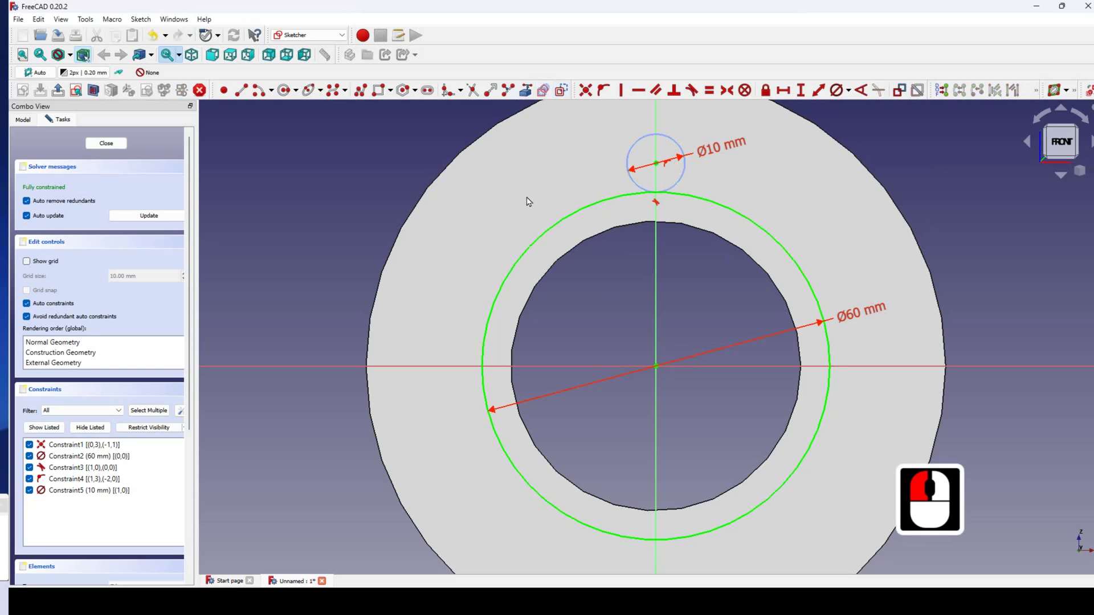
click(333, 196)
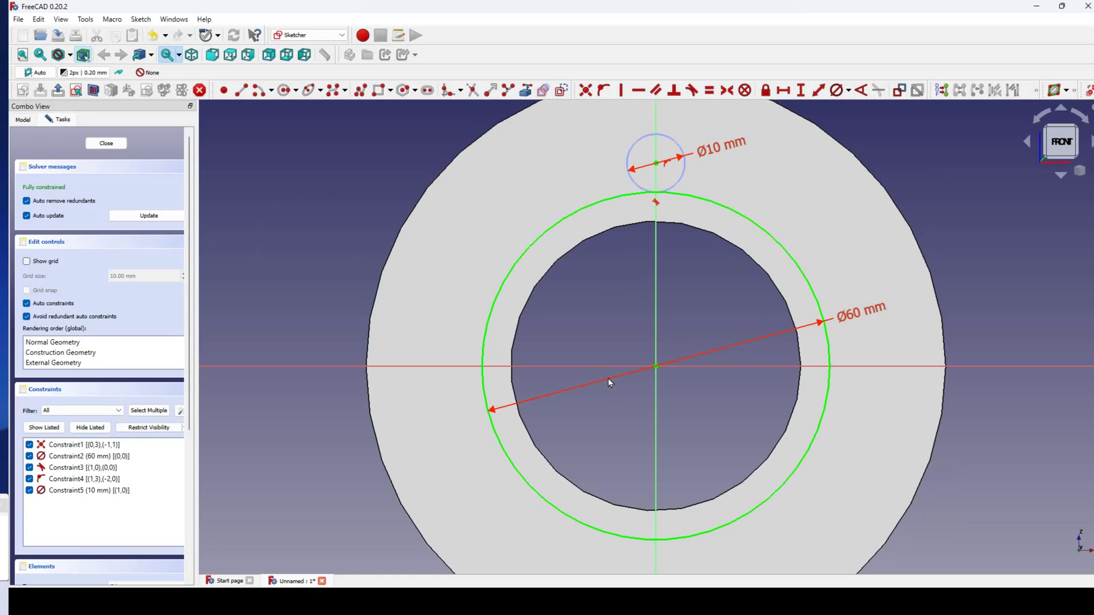
- Close Sketch001 so the Pocket recomputes to cut the 60 mm circle
click(106, 143)
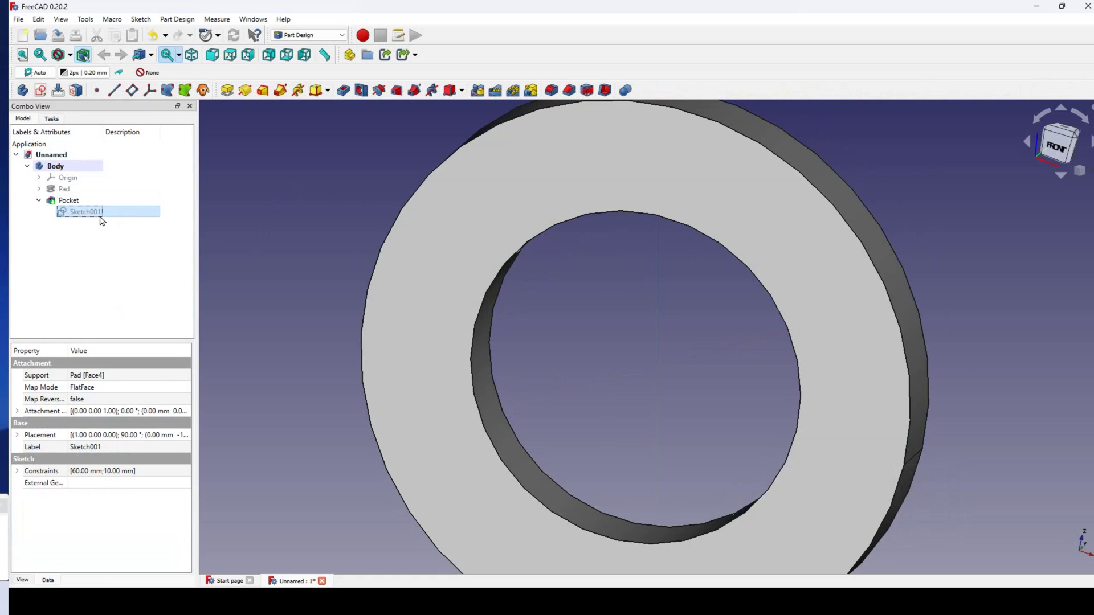
scroll(653, 271, down, 2)
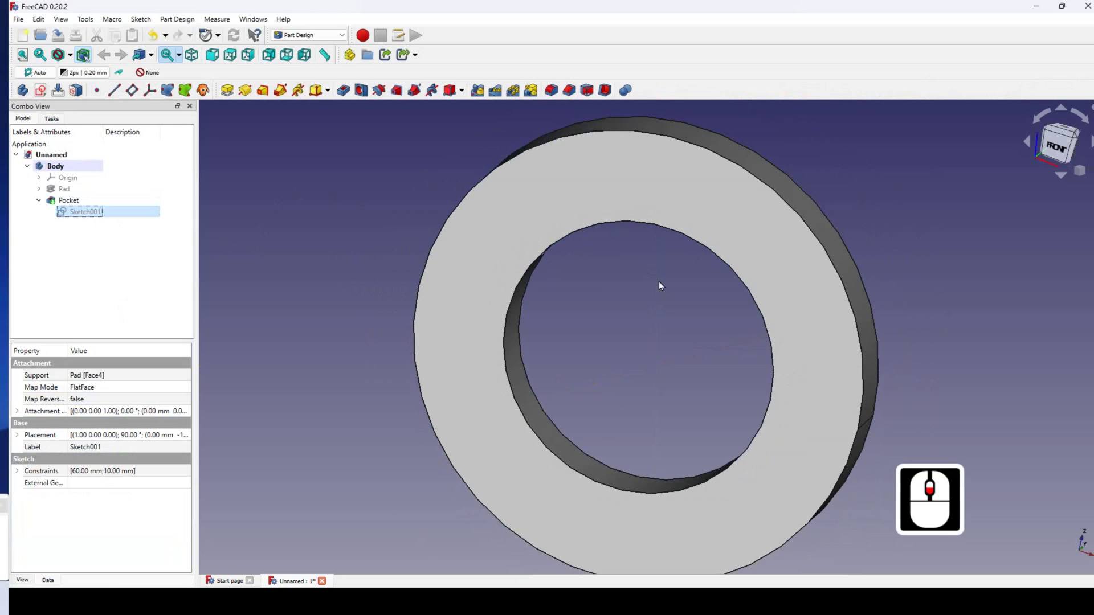